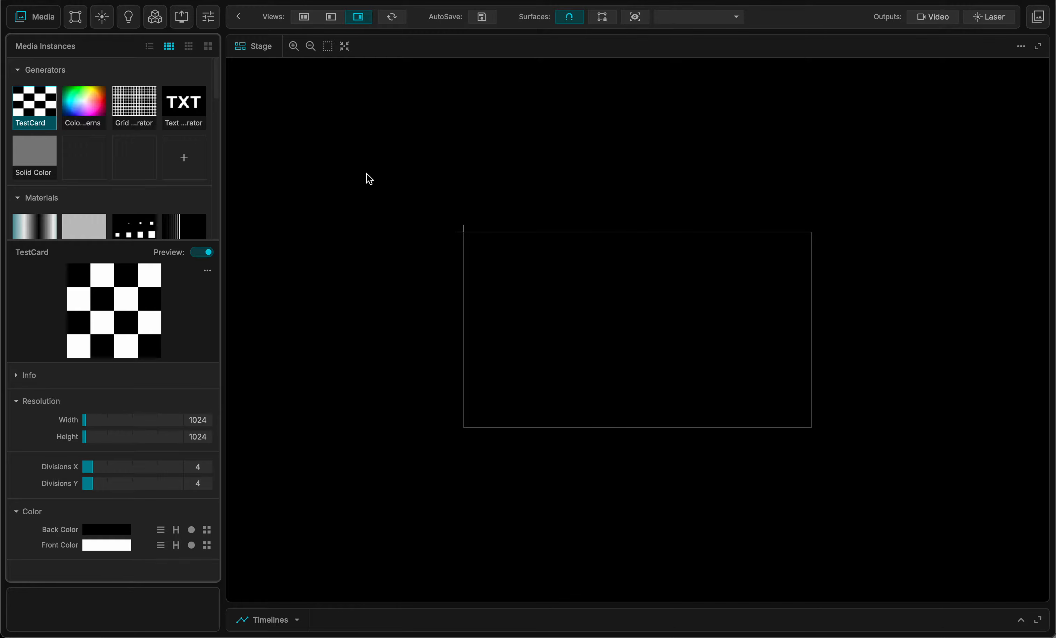
Step: Place the TestCard generator on the stage as a new surface in the middle of the output frame
{"action": "mouse_move", "coordinate": [46, 104]}
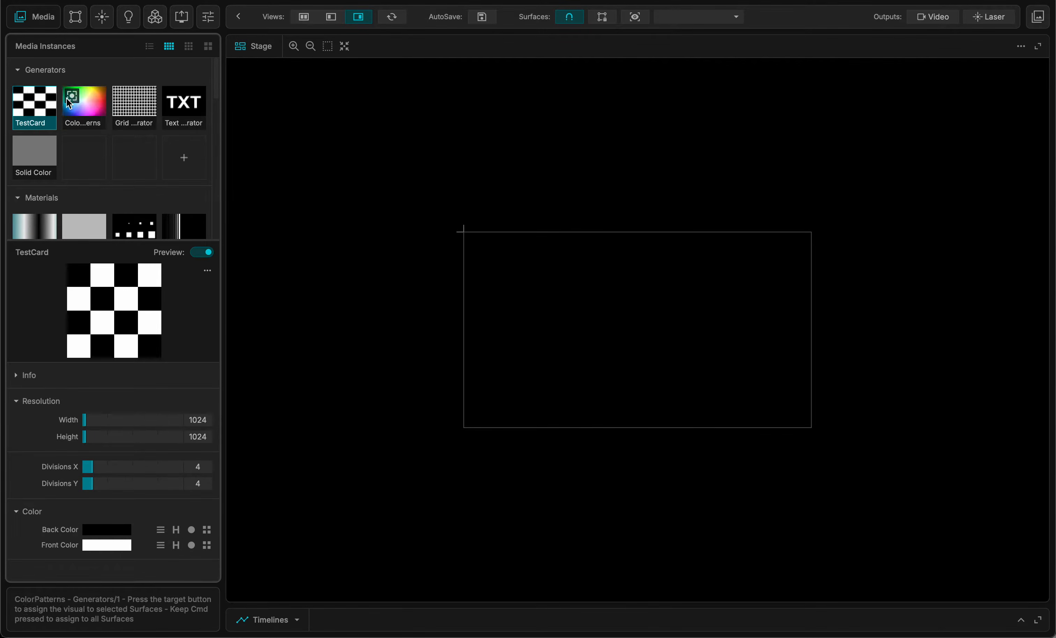
{"action": "left_click_drag", "start_coordinate": [41, 112], "coordinate": [638, 343]}
{"action": "scroll", "coordinate": [648, 318], "scroll_direction": "up", "scroll_amount": 5}
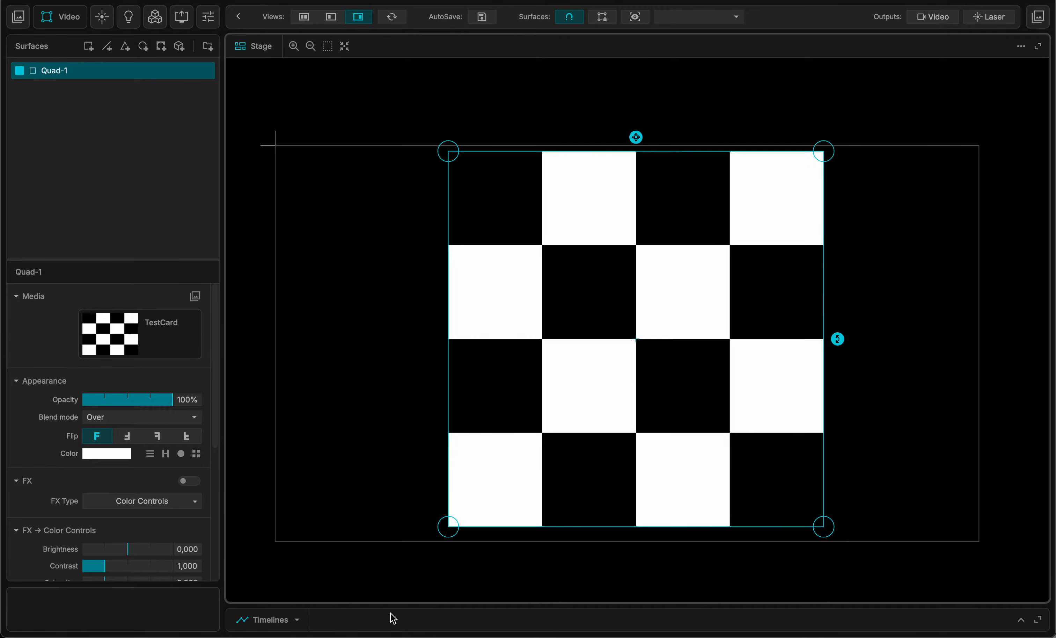
Step: Expand the Timelines area, look over Scenes & Cues and the bank list, and show the Conductor with its inspector hidden
{"action": "left_click", "coordinate": [400, 622]}
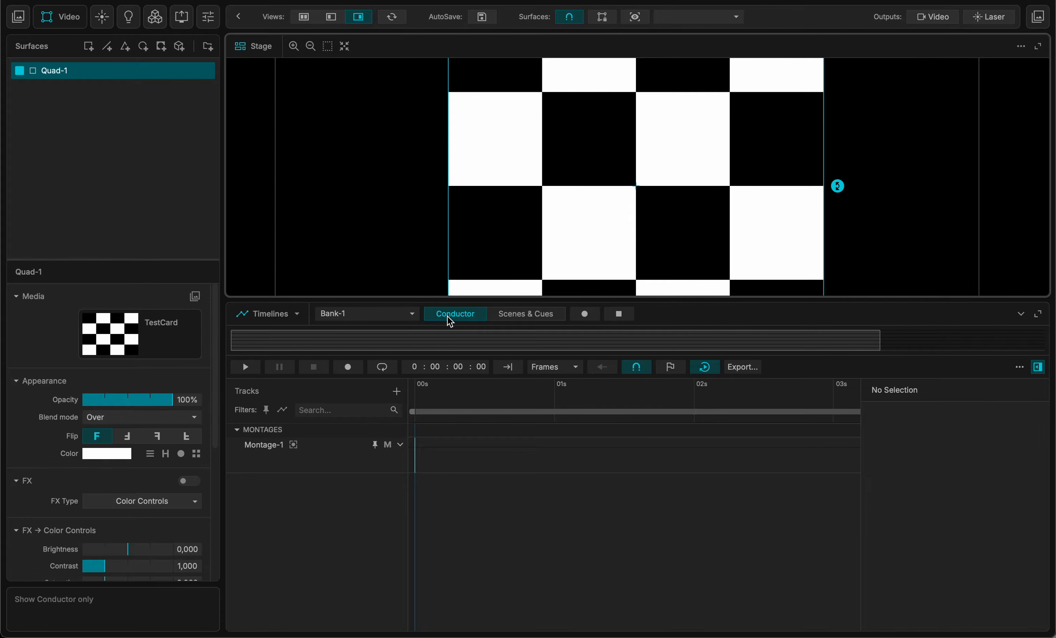
{"action": "left_click", "coordinate": [515, 317]}
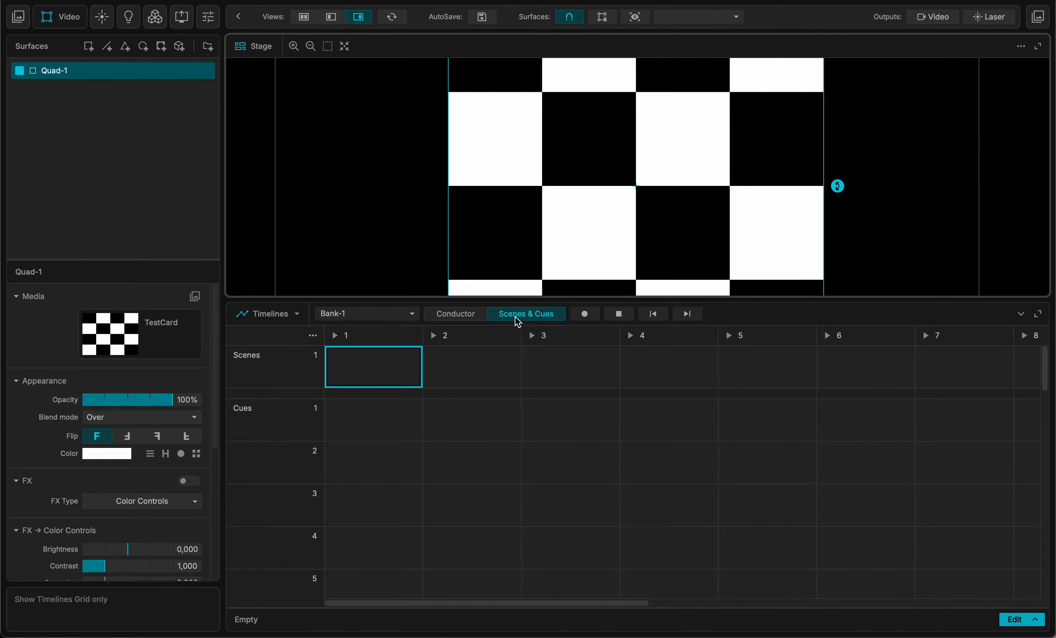
{"action": "left_click", "coordinate": [453, 311]}
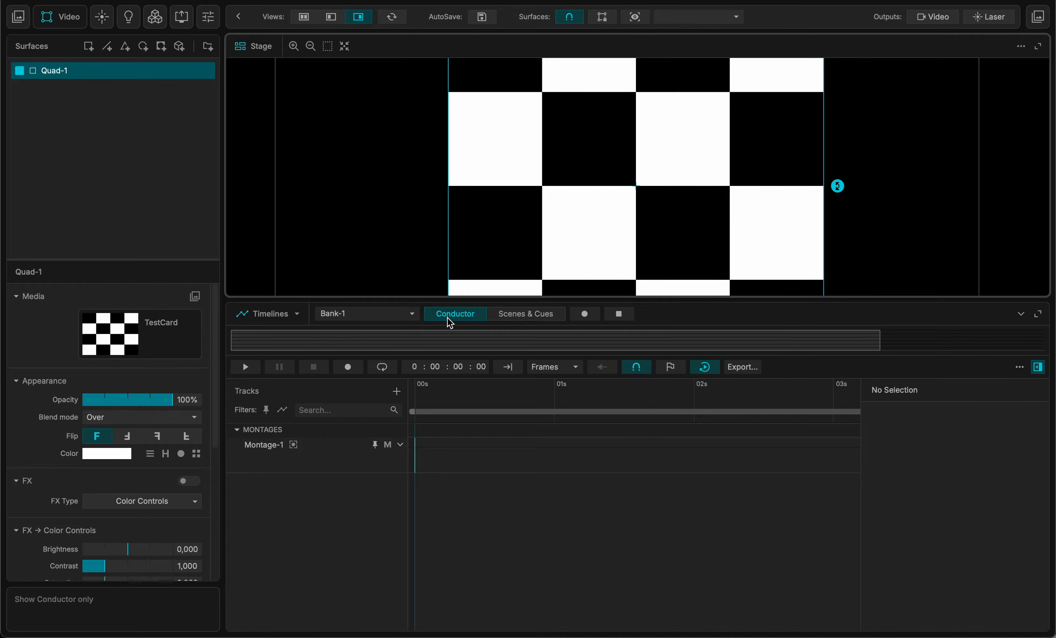
{"action": "left_click", "coordinate": [414, 317]}
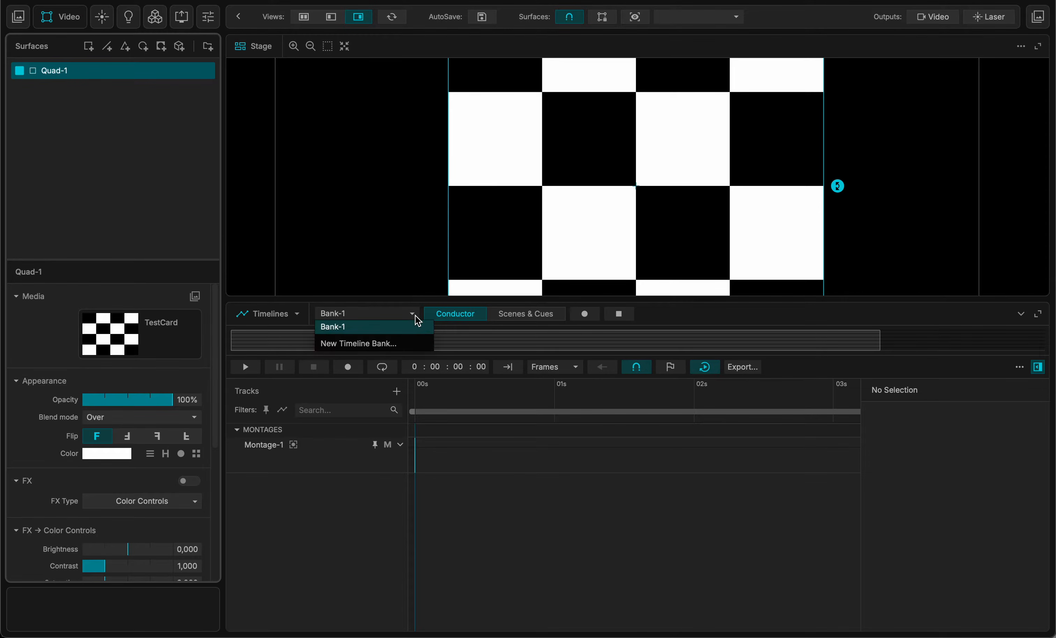
{"action": "left_click", "coordinate": [454, 314]}
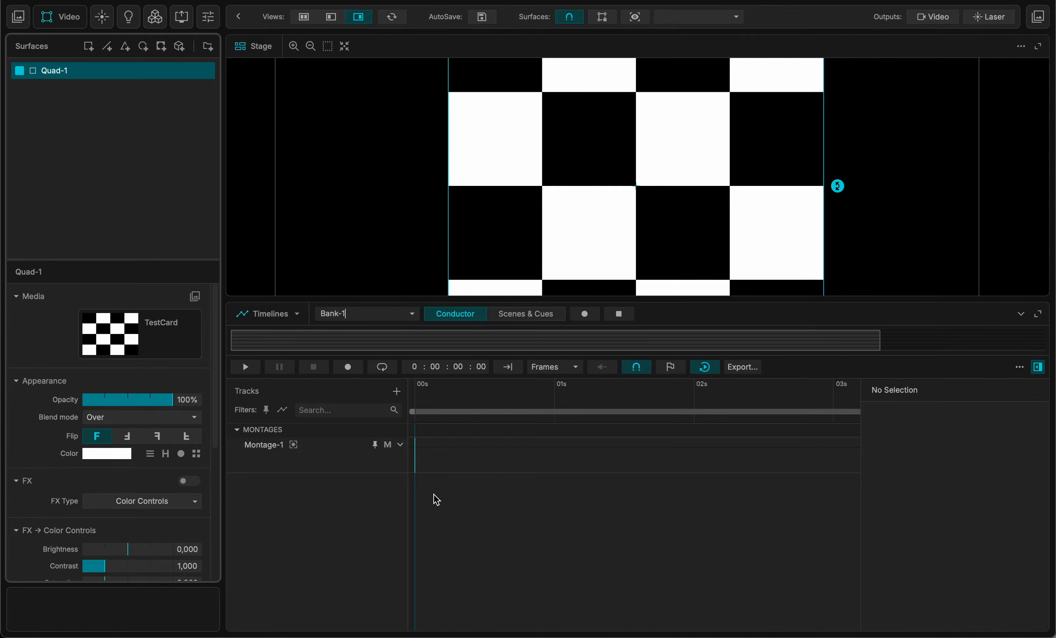
{"action": "left_click", "coordinate": [1040, 369]}
{"action": "scroll", "coordinate": [614, 133], "scroll_direction": "down", "scroll_amount": 5}
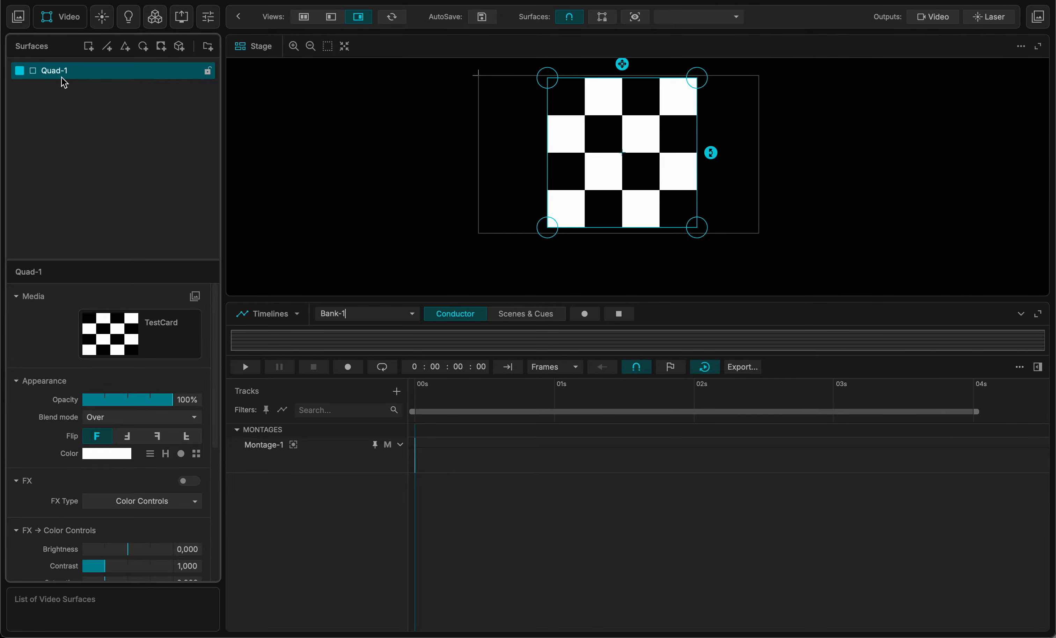
Step: In record mode, add an Opacity keyframe for Quad-1 at 0 s, and leave record mode
{"action": "left_click", "coordinate": [582, 316]}
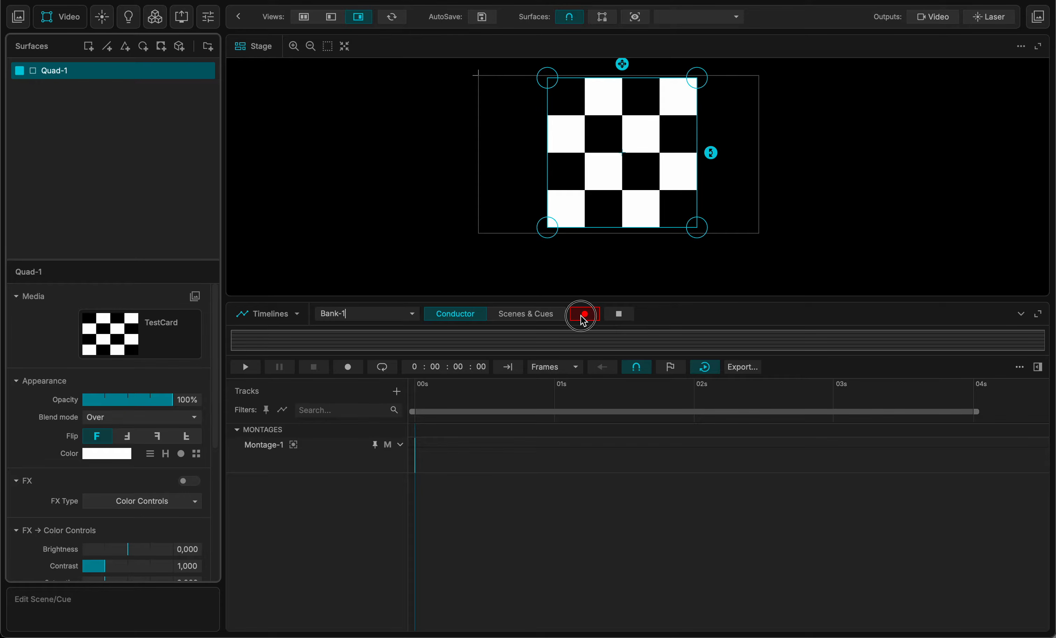
{"action": "left_click", "coordinate": [123, 404]}
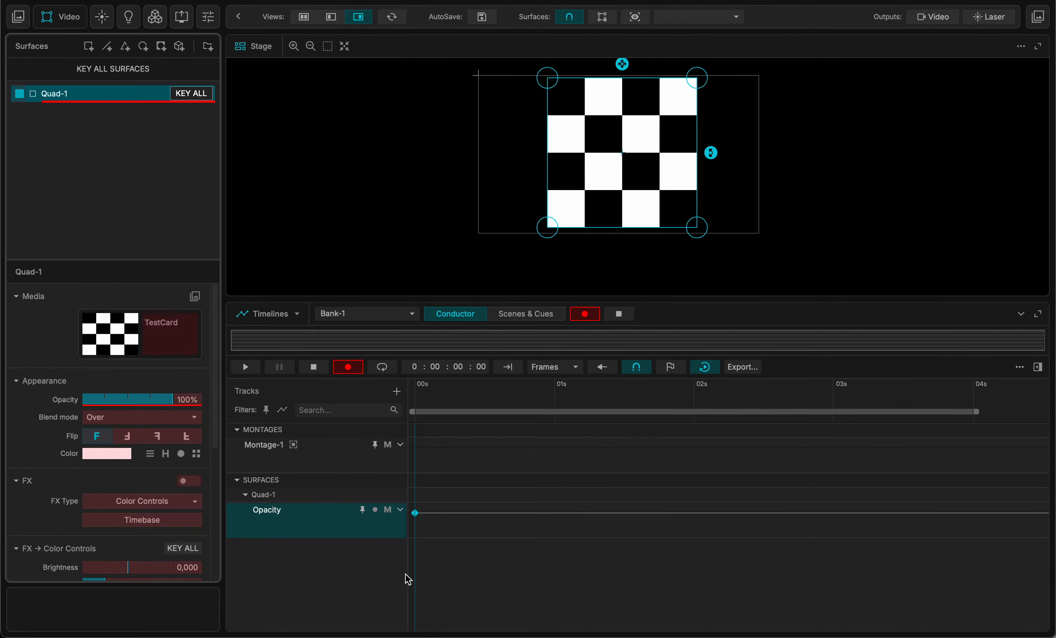
{"action": "left_click", "coordinate": [586, 314]}
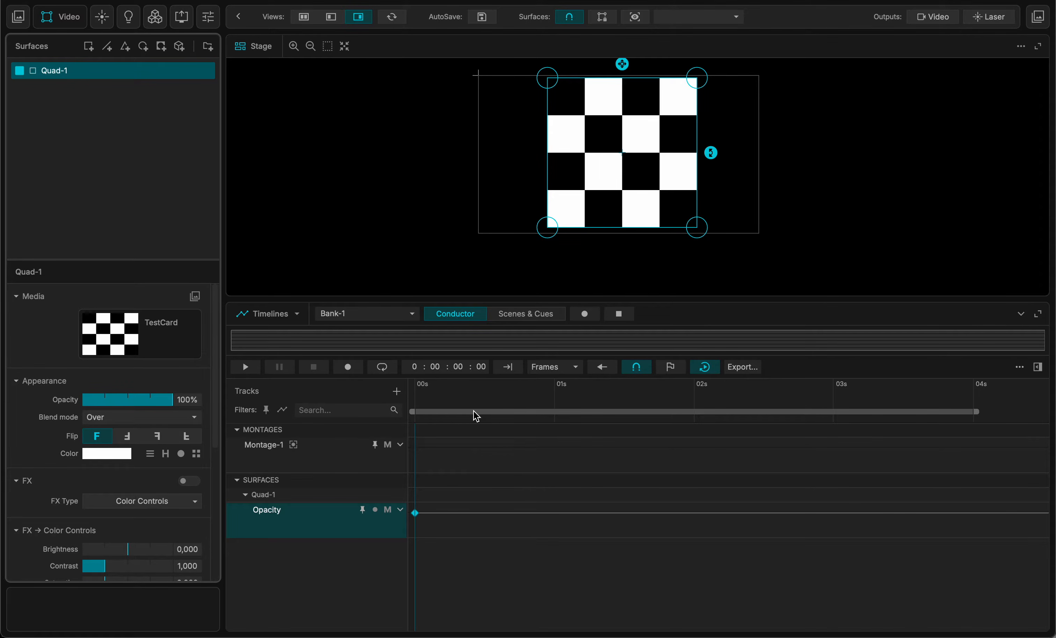
Step: Add two more keyframes to Quad-1's Opacity track, at 1 s and 2 s
{"action": "left_click_drag", "start_coordinate": [475, 414], "coordinate": [556, 407]}
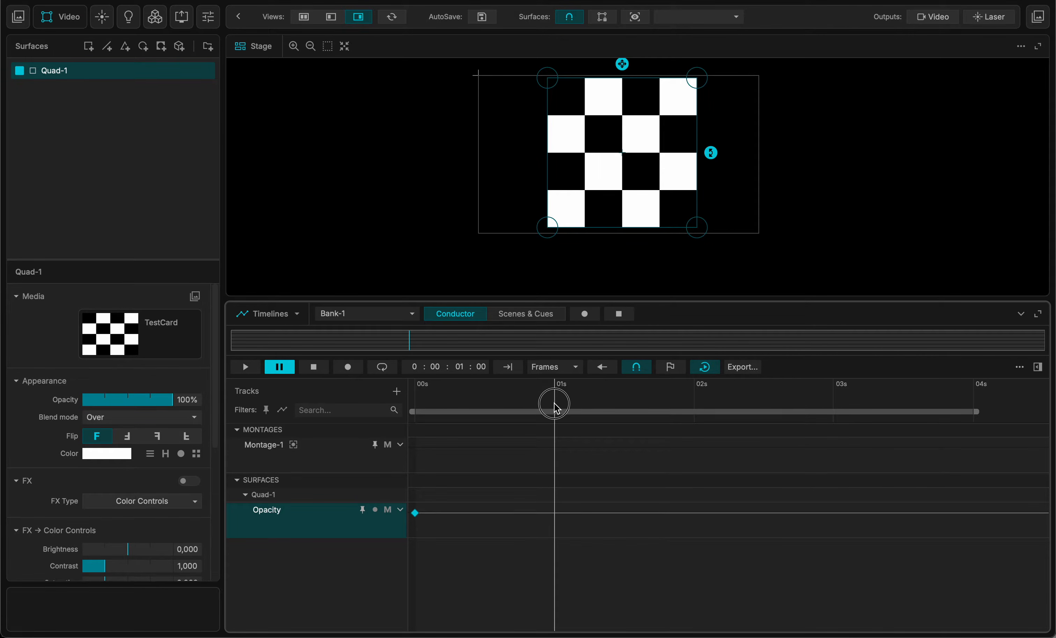
{"action": "left_click", "coordinate": [554, 513]}
{"action": "left_click", "coordinate": [694, 391]}
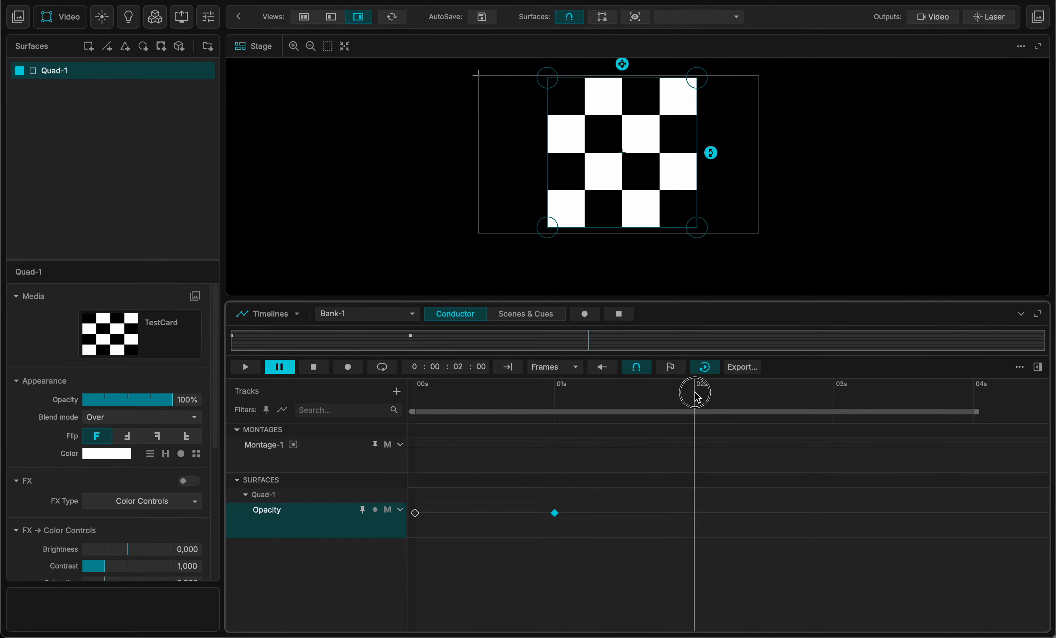
{"action": "left_click", "coordinate": [695, 513]}
Step: Lower the middle Opacity keyframe to the minimum at 1 s and make the Opacity track taller
{"action": "left_click_drag", "start_coordinate": [555, 513], "coordinate": [571, 632]}
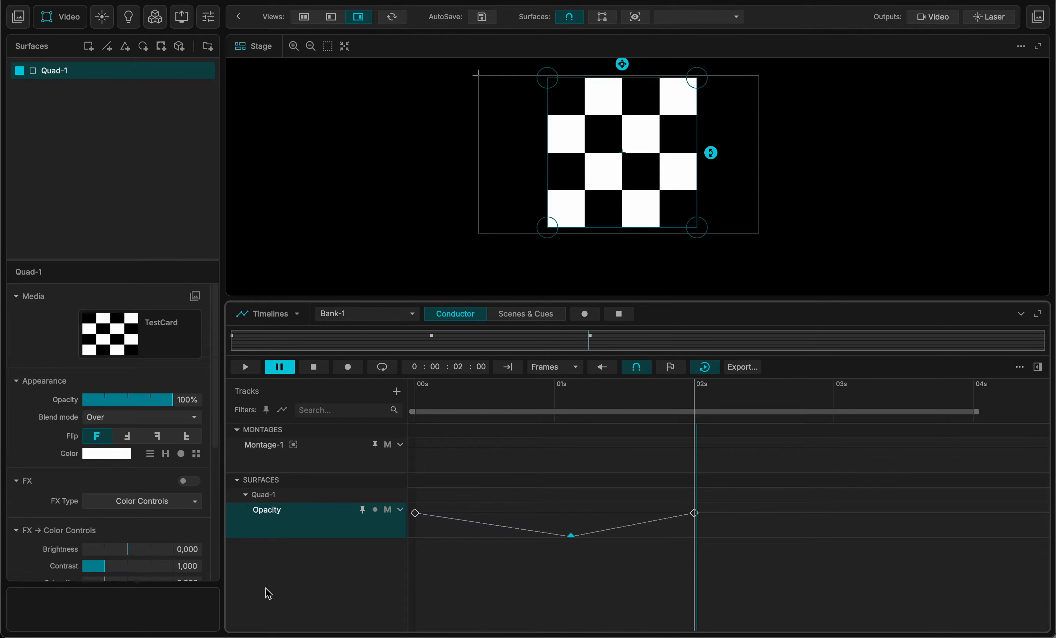
{"action": "left_click", "coordinate": [313, 535]}
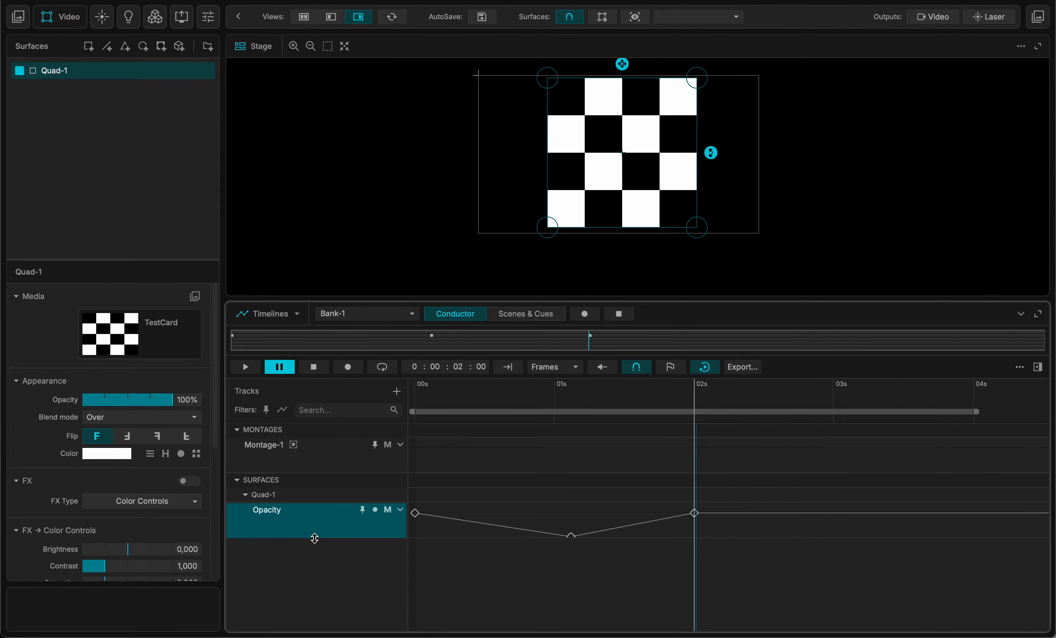
{"action": "left_click_drag", "start_coordinate": [315, 541], "coordinate": [554, 591]}
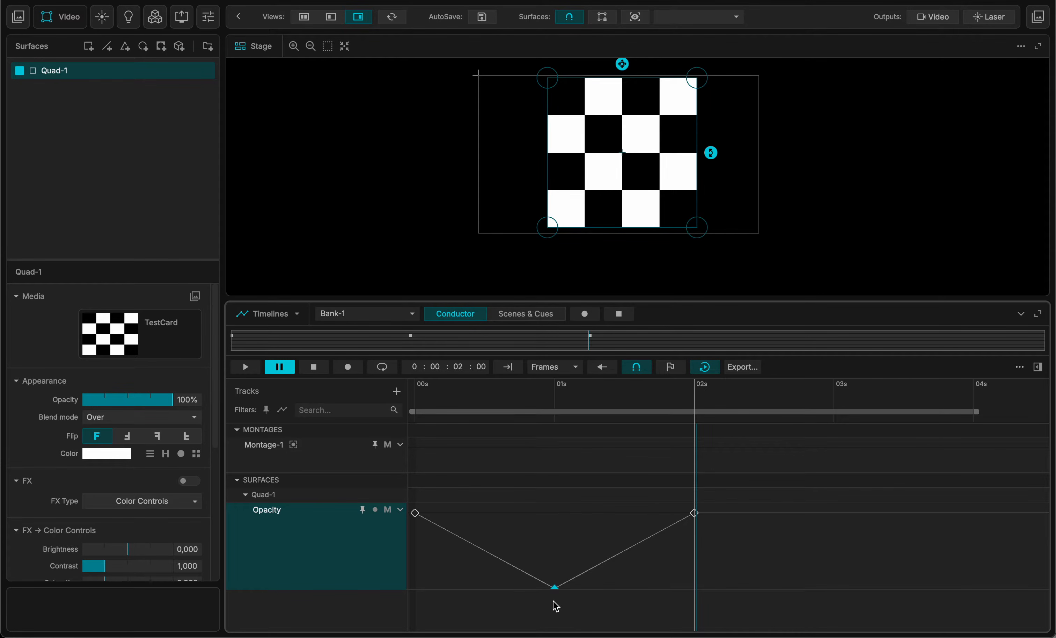
Step: Review the keyframe interpolation options and give all three Opacity keyframes a smooth curve
{"action": "right_click", "coordinate": [556, 588]}
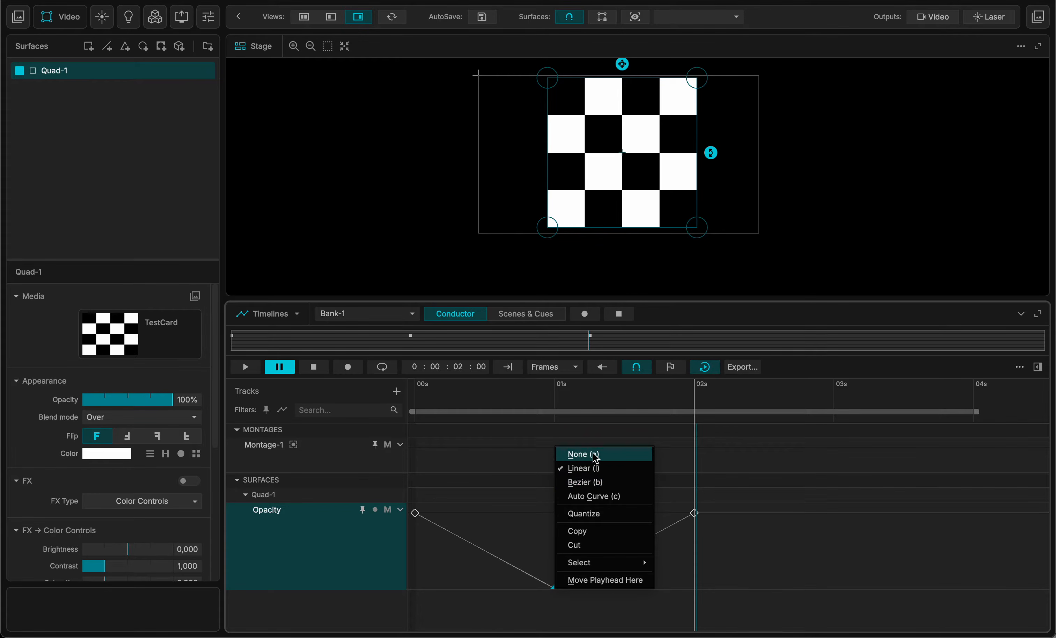
{"action": "left_click", "coordinate": [734, 554]}
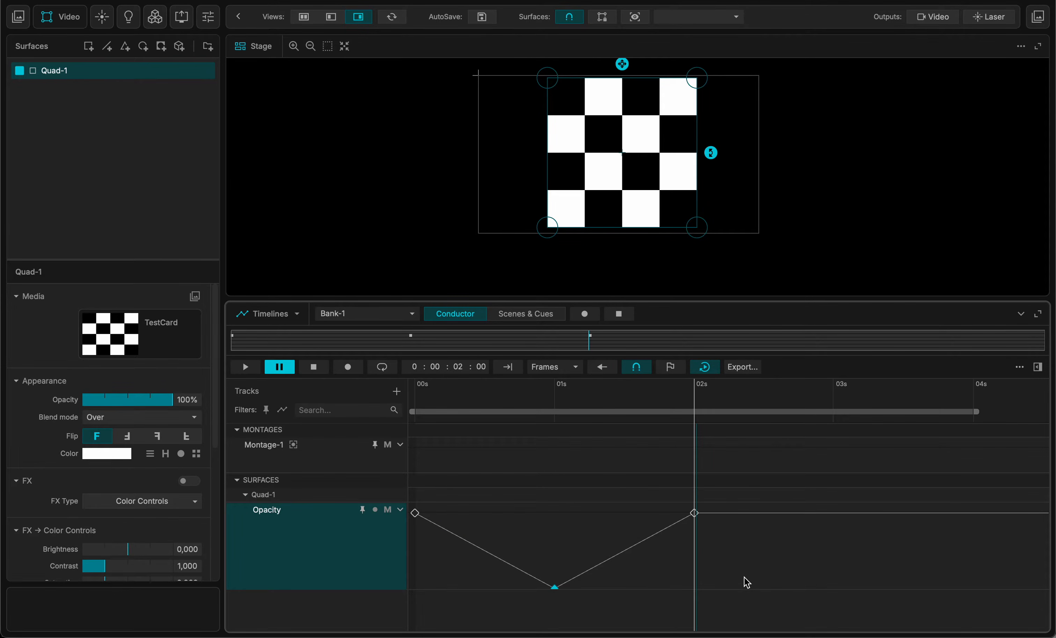
{"action": "key", "text": "ctrl+a"}
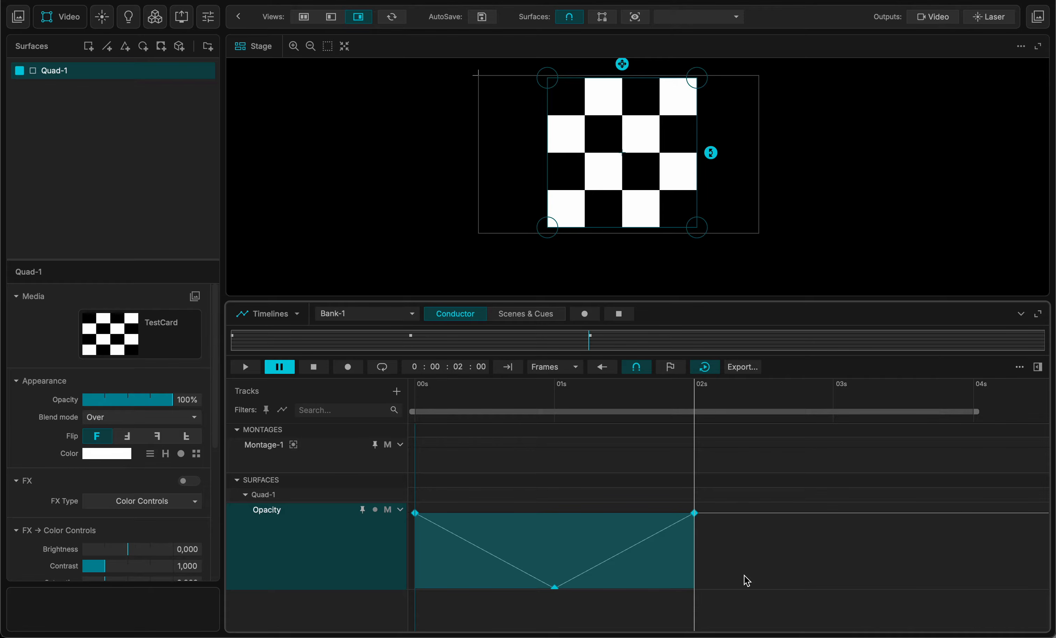
{"action": "key", "text": "s"}
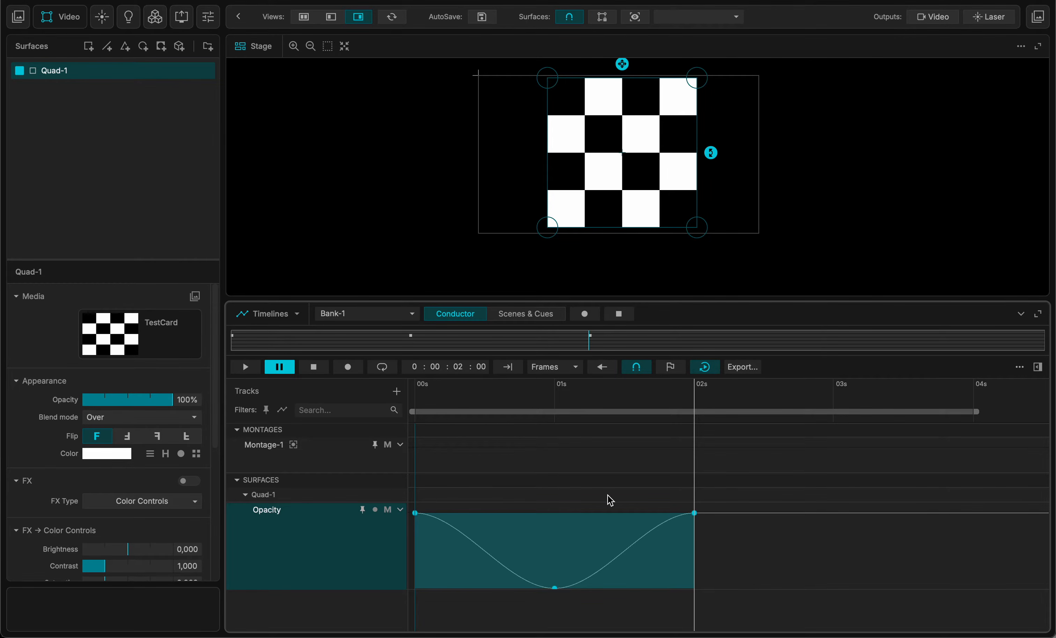
{"action": "left_click", "coordinate": [737, 549]}
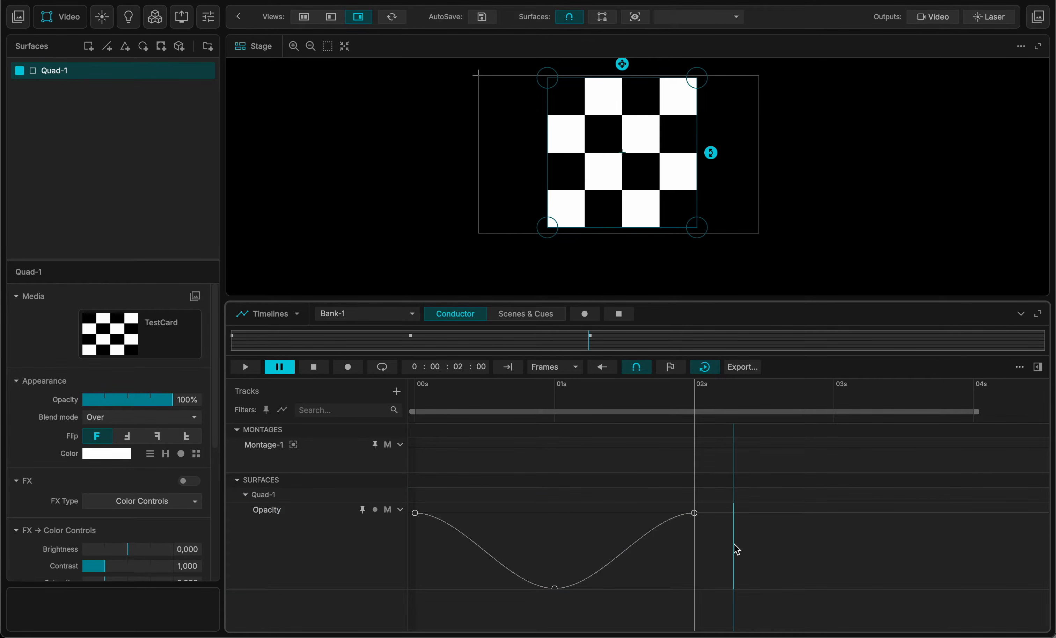
Step: Set the Conductor's loop end at 2 s and enable looping
{"action": "left_click_drag", "start_coordinate": [554, 385], "coordinate": [695, 389]}
{"action": "right_click", "coordinate": [697, 392]}
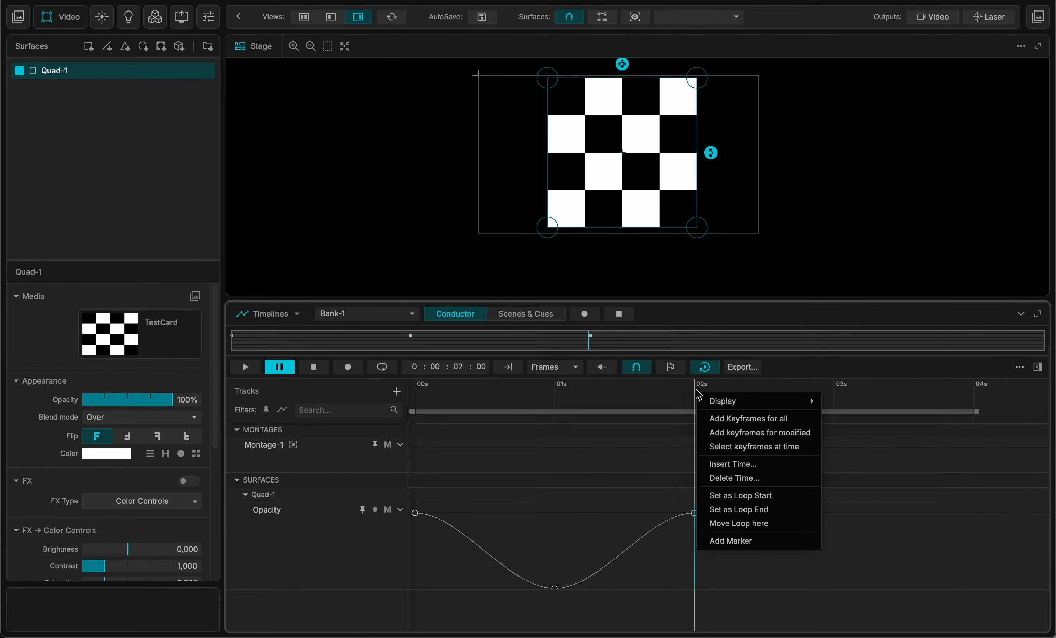
{"action": "left_click", "coordinate": [737, 511]}
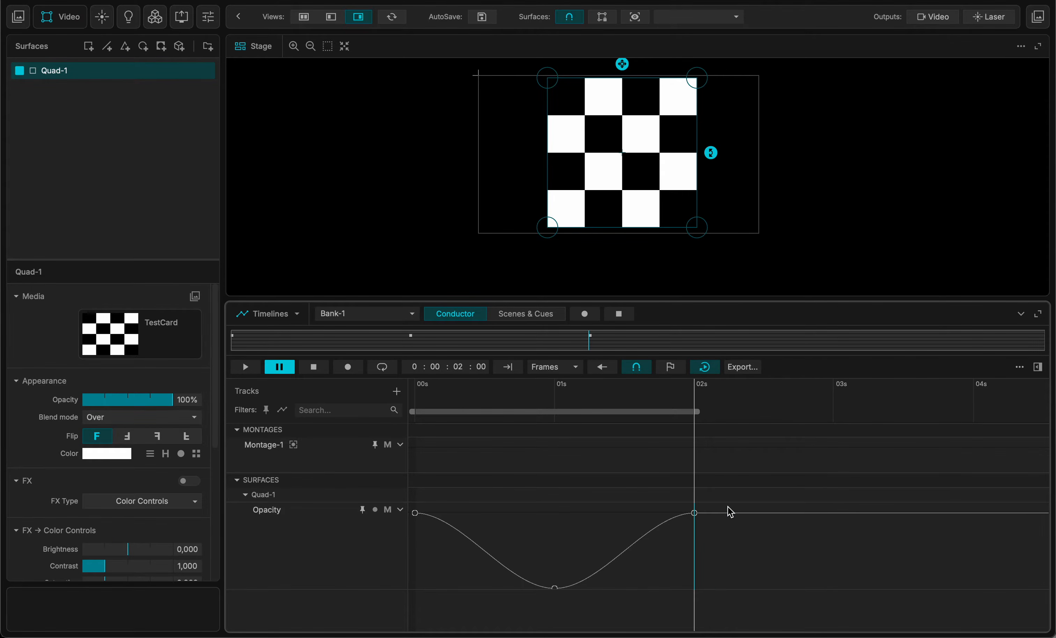
{"action": "left_click", "coordinate": [381, 368]}
Step: Preview the looped opacity fade, stop it, and scrub the playhead to 0:00:00:31 for a closer look at the curve
{"action": "left_click", "coordinate": [245, 368]}
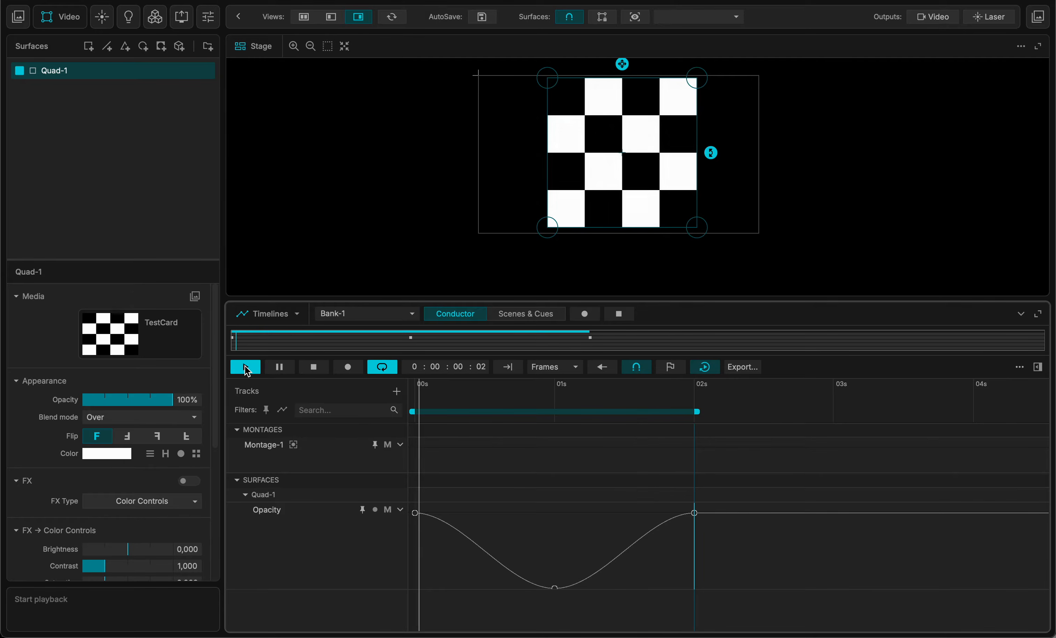
{"action": "left_click", "coordinate": [308, 366]}
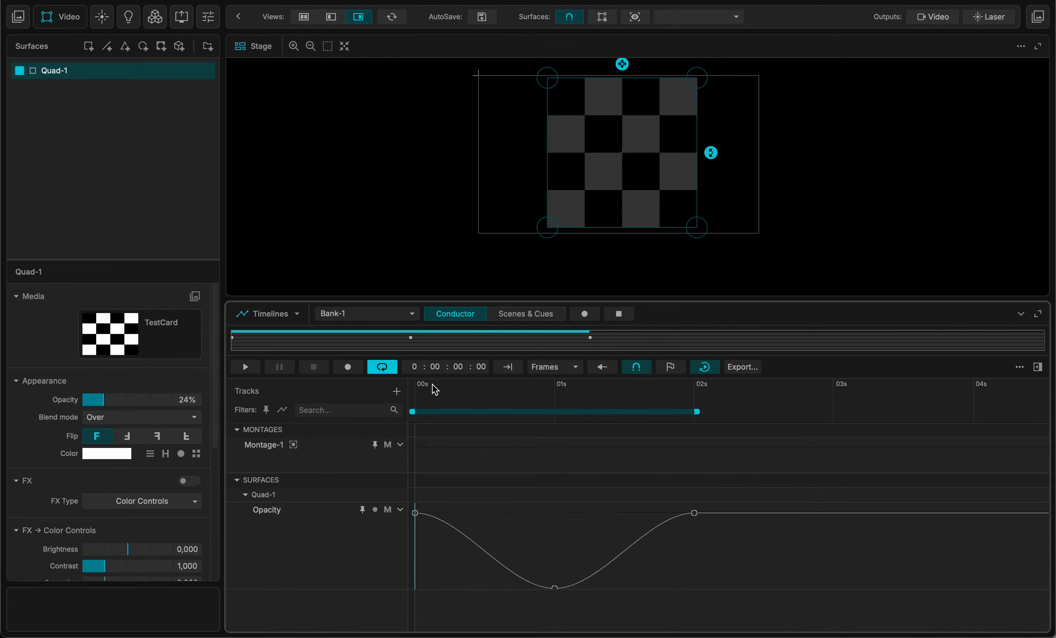
{"action": "left_click_drag", "start_coordinate": [440, 389], "coordinate": [490, 393]}
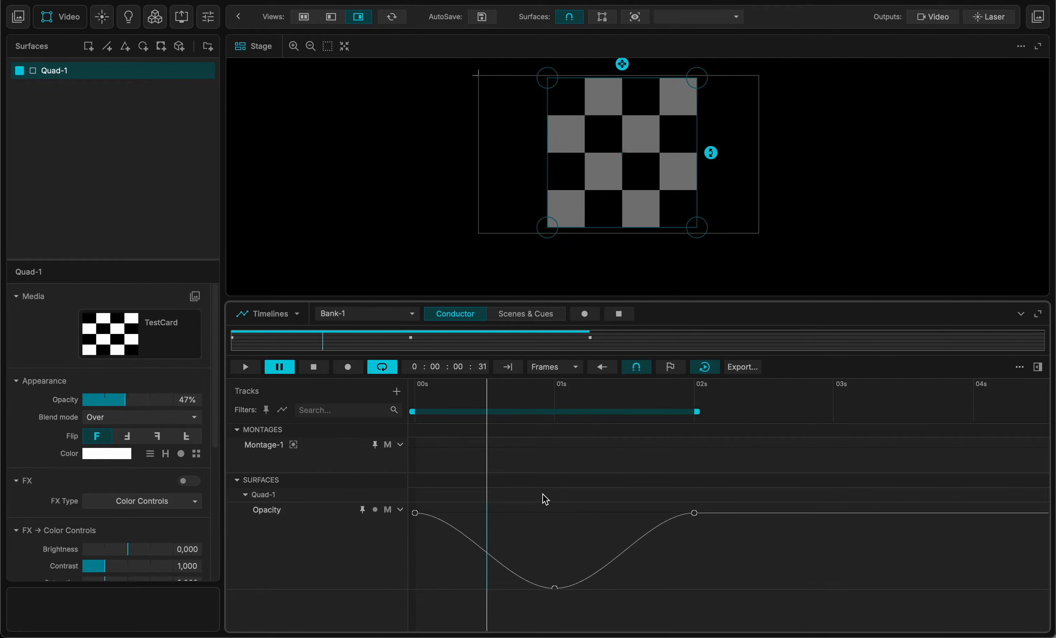
{"action": "scroll", "coordinate": [536, 498], "scroll_direction": "up", "scroll_amount": 5}
{"action": "scroll", "coordinate": [535, 498], "scroll_direction": "up", "scroll_amount": 2}
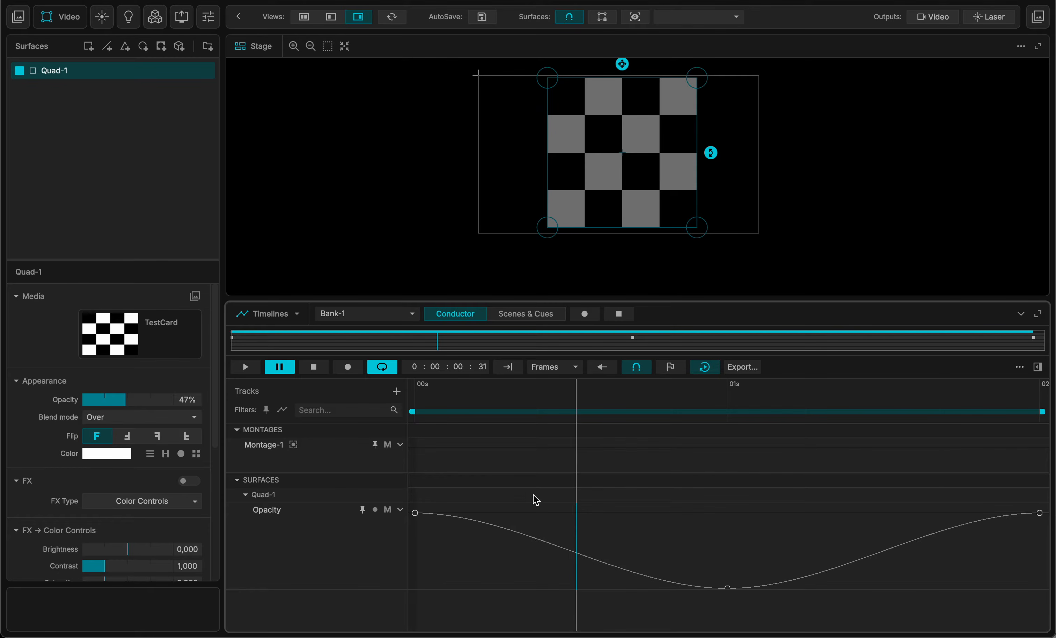
{"action": "scroll", "coordinate": [626, 452], "scroll_direction": "up", "scroll_amount": 1}
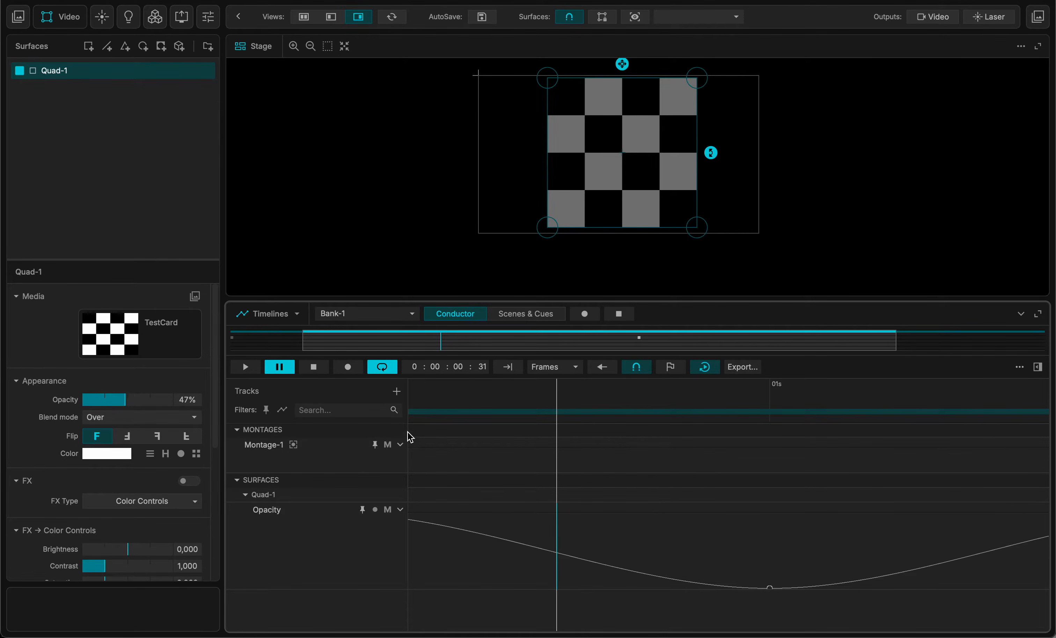
Step: Test playback with automatic scrolling turned on, and turn automatic scrolling off again and pause
{"action": "left_click", "coordinate": [506, 367]}
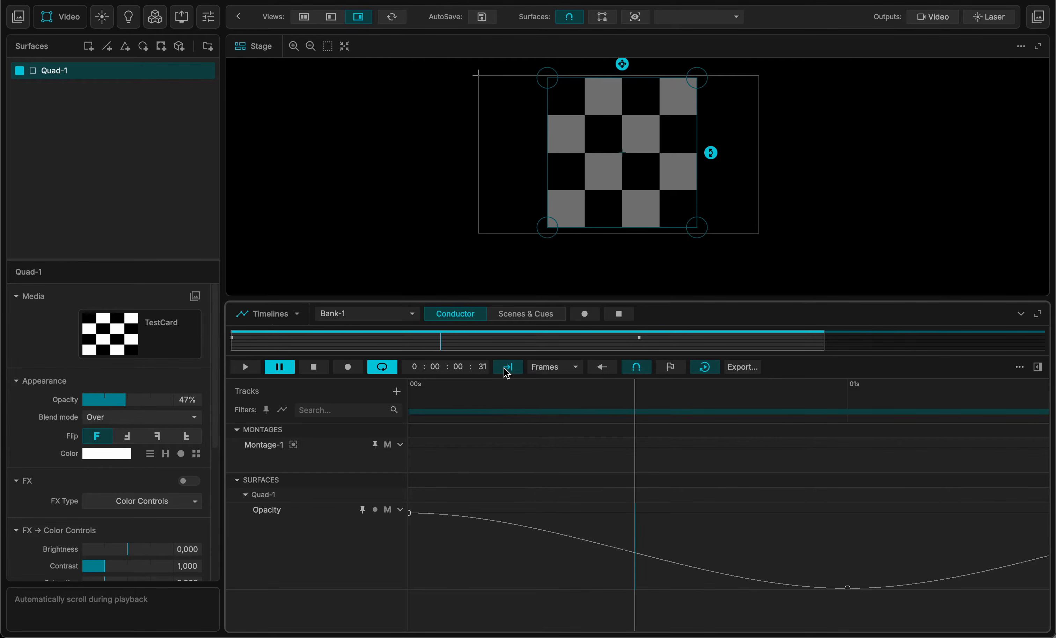
{"action": "left_click", "coordinate": [244, 368]}
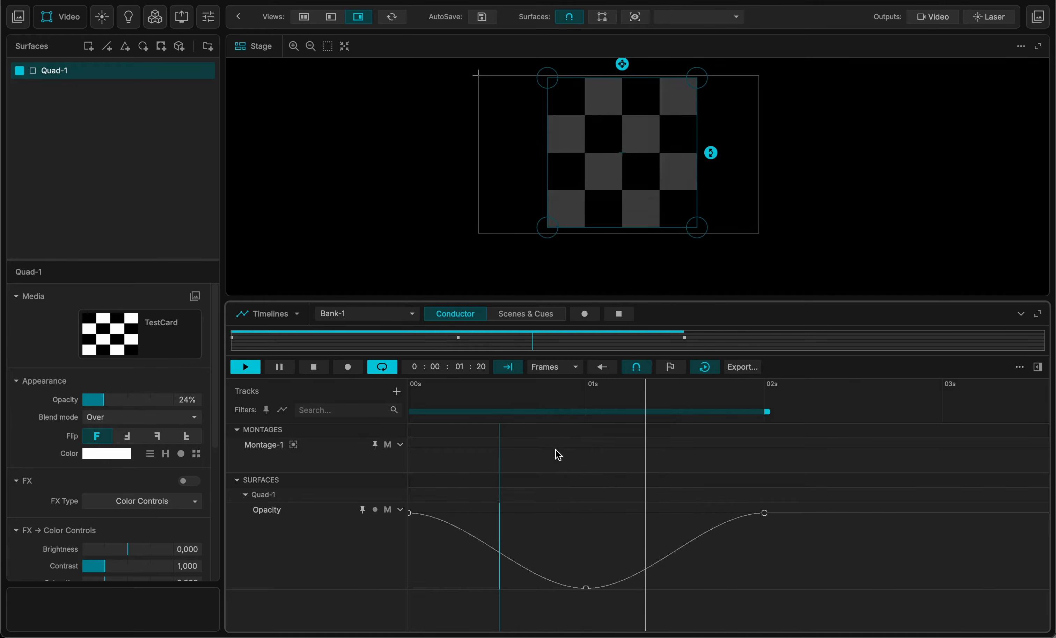
{"action": "left_click", "coordinate": [511, 367]}
{"action": "key", "text": "space"}
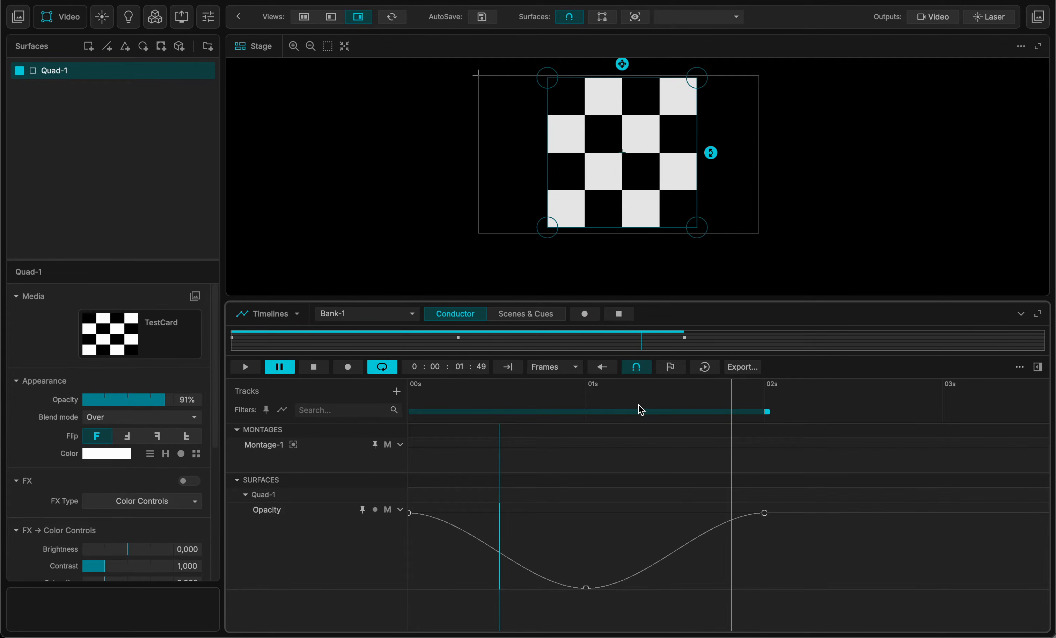
Step: Enable restarting playback from the position marker, move the marker to 0 s, and test playback from there
{"action": "left_click", "coordinate": [705, 367]}
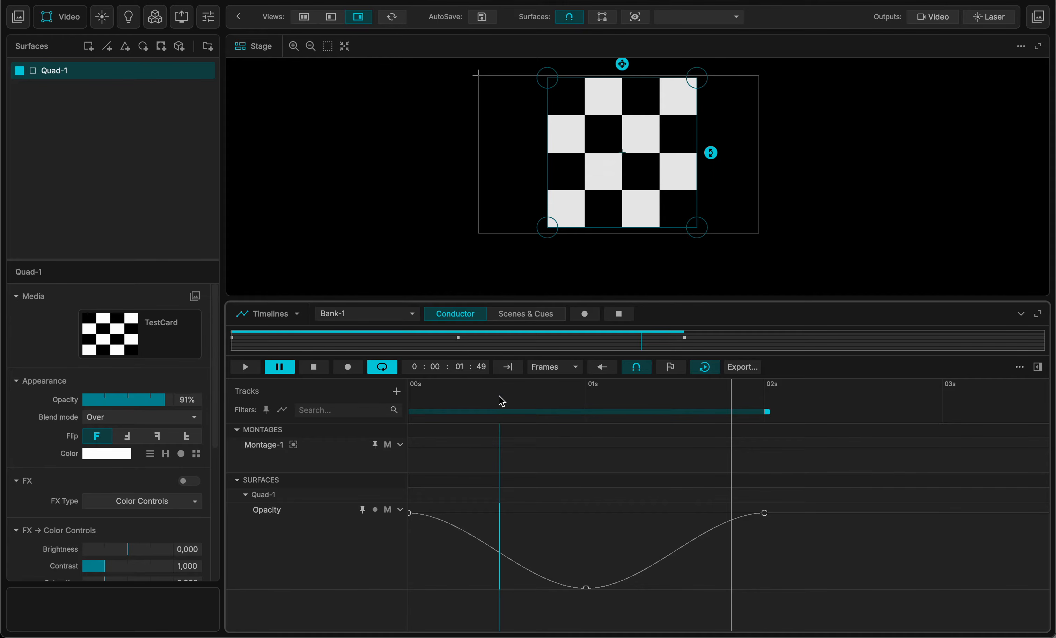
{"action": "left_click_drag", "start_coordinate": [498, 397], "coordinate": [384, 383]}
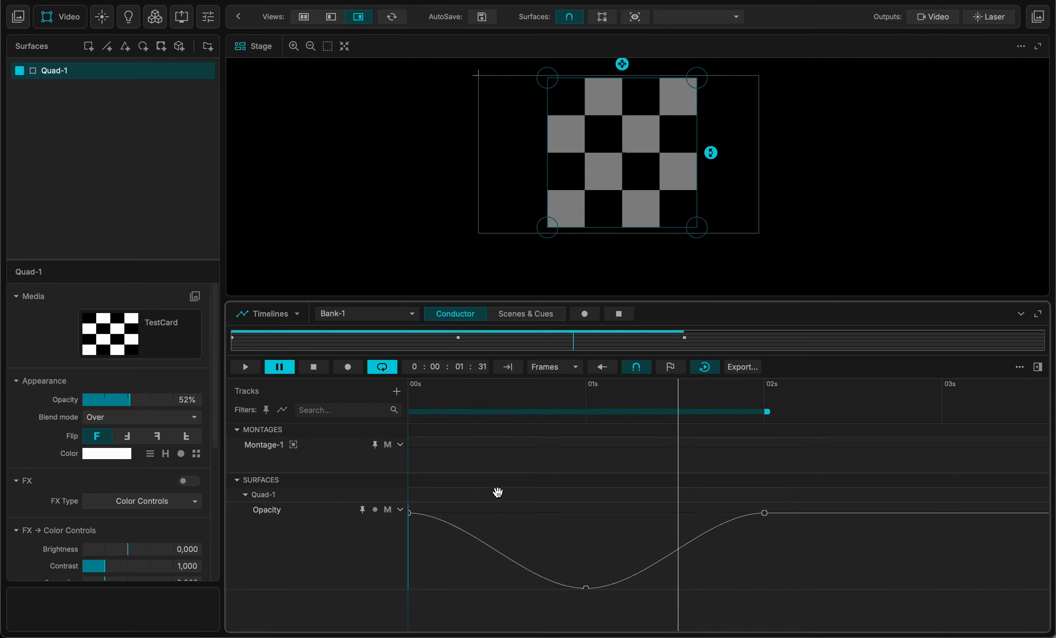
{"action": "key", "text": "space"}
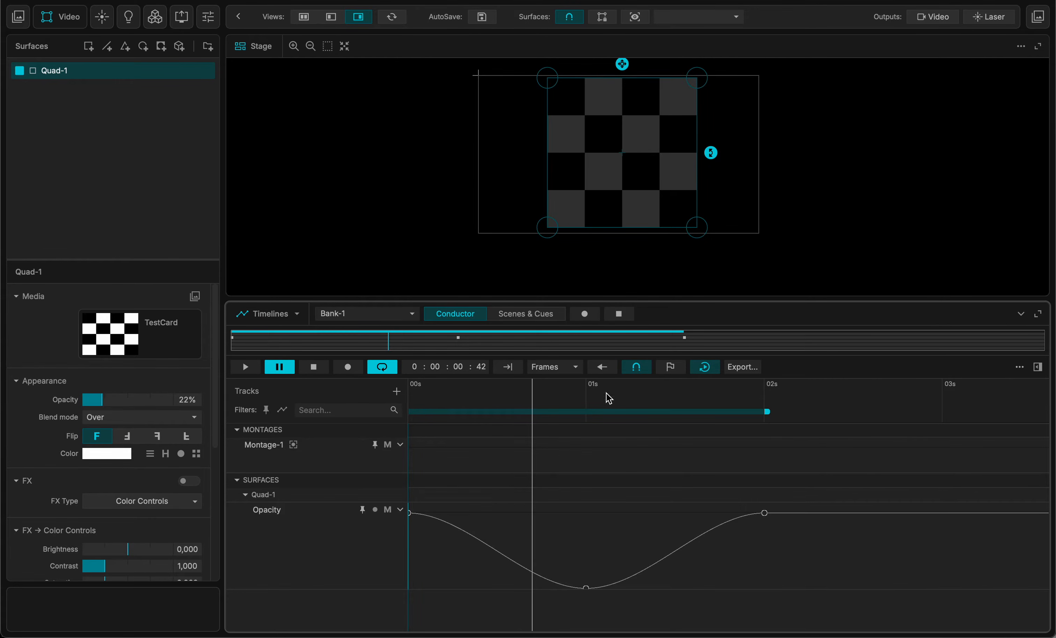
{"action": "left_click", "coordinate": [712, 373]}
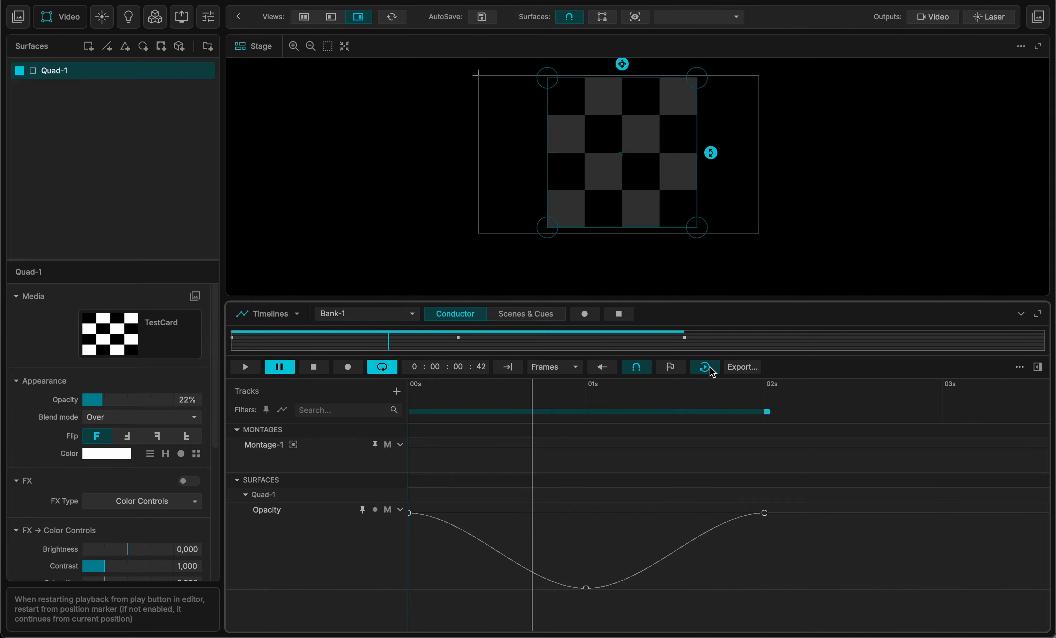
Step: Stop playback, record a white Color keyframe for Quad-1 at 0 s, and enlarge the new Color track
{"action": "scroll", "coordinate": [538, 453], "scroll_direction": "down", "scroll_amount": 2}
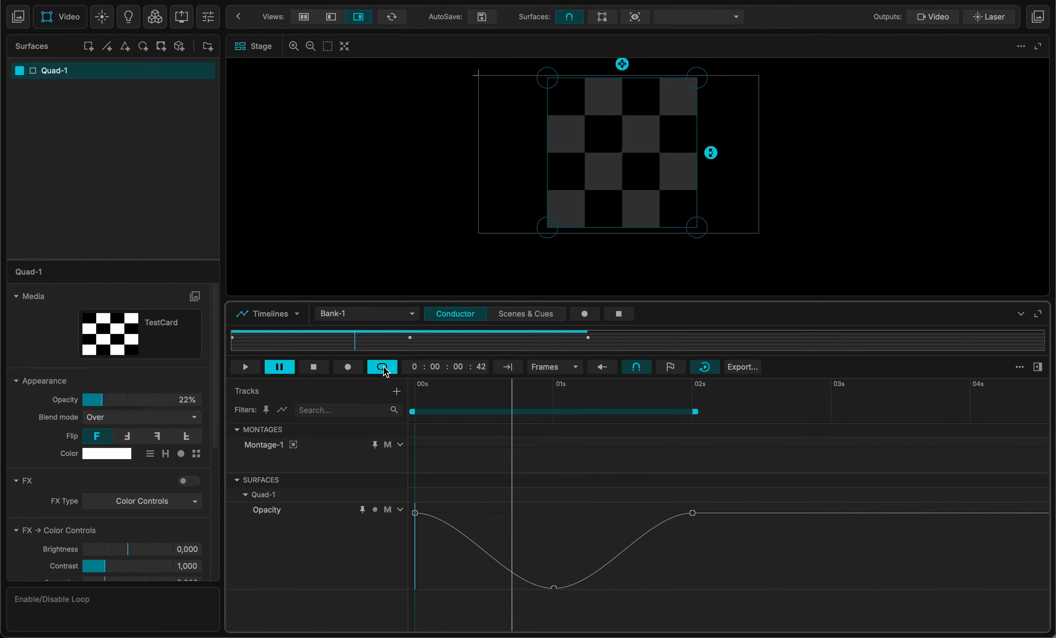
{"action": "left_click", "coordinate": [314, 367]}
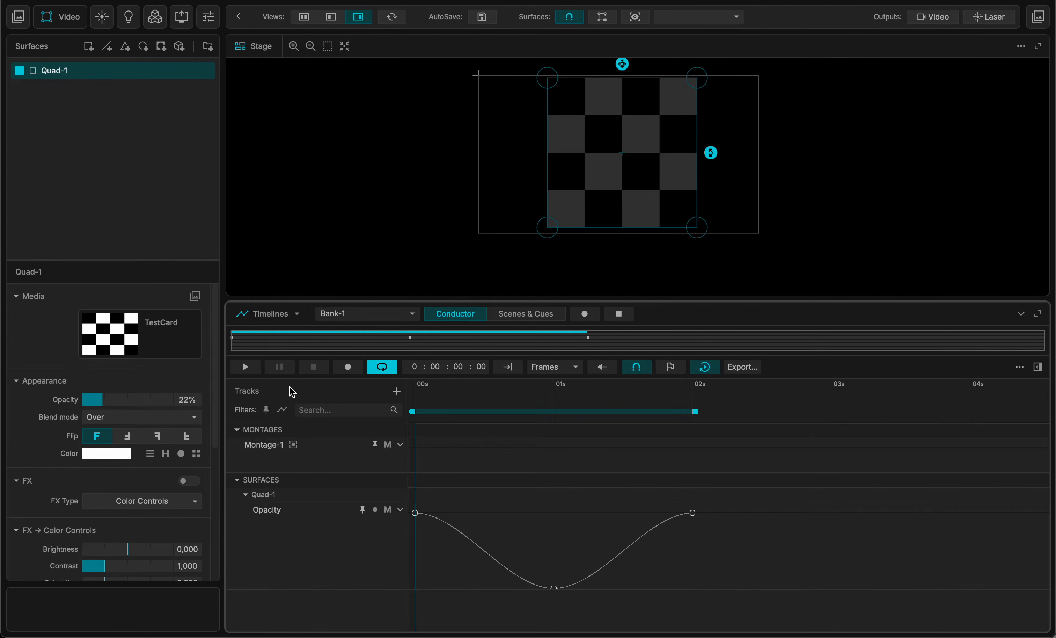
{"action": "left_click", "coordinate": [349, 366]}
{"action": "left_click", "coordinate": [118, 454]}
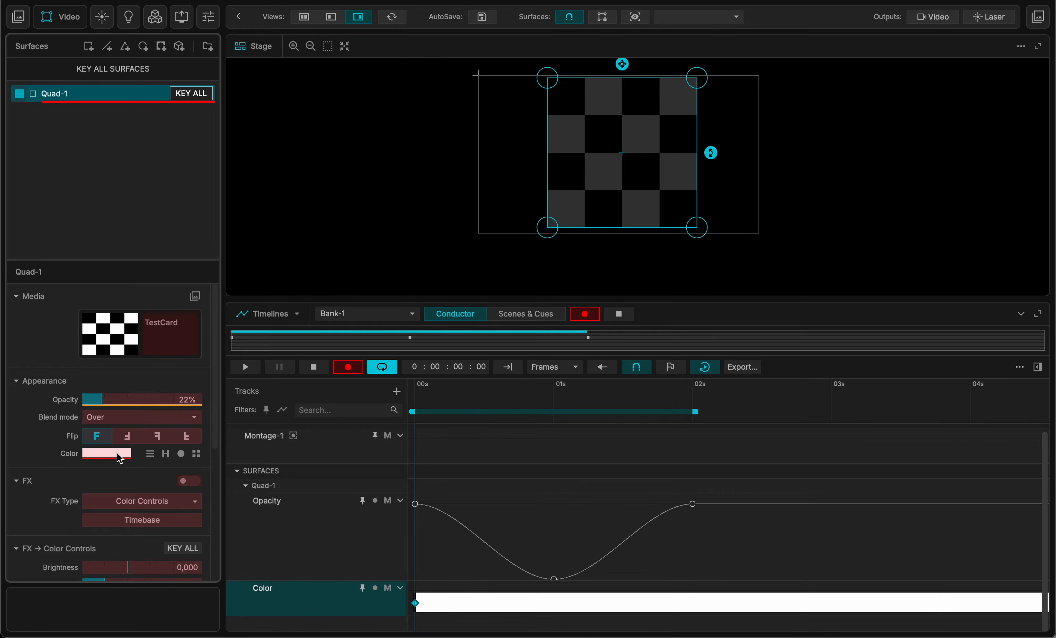
{"action": "left_click", "coordinate": [348, 367]}
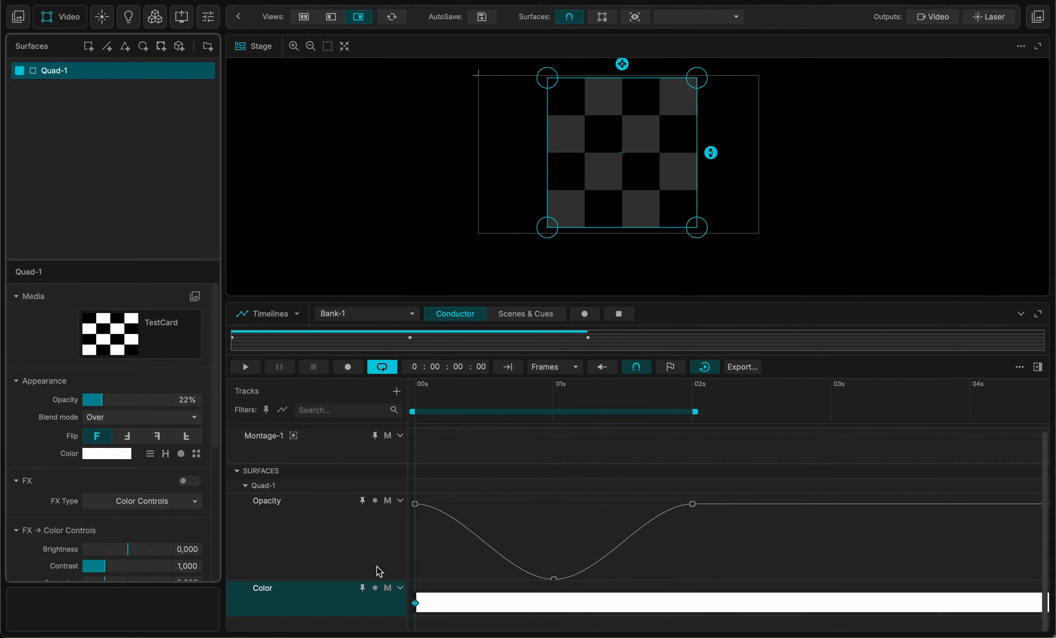
{"action": "left_click_drag", "start_coordinate": [331, 582], "coordinate": [332, 559]}
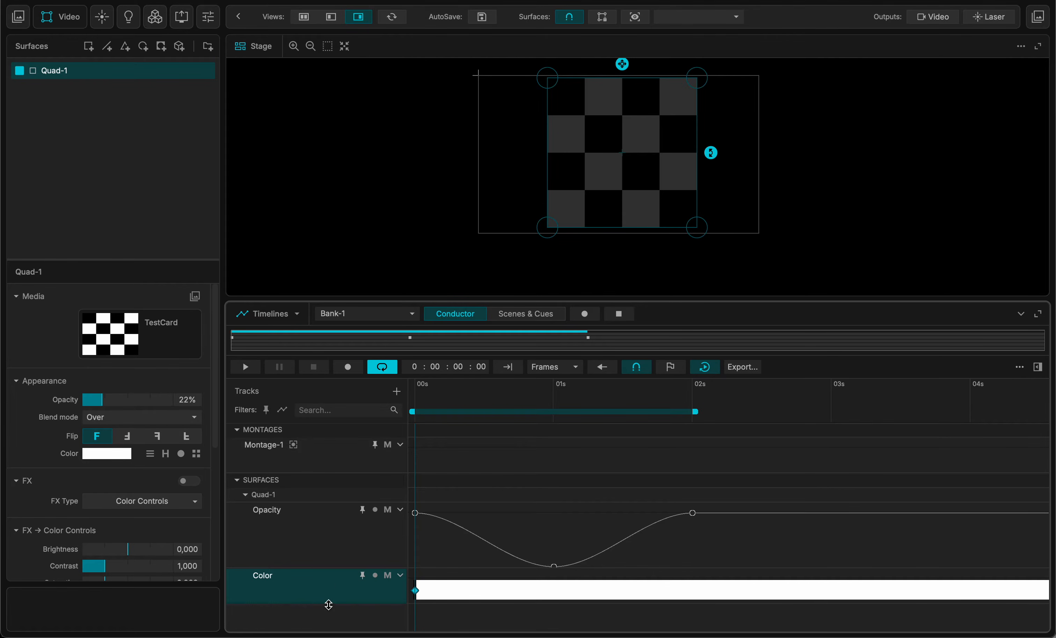
{"action": "left_click_drag", "start_coordinate": [329, 605], "coordinate": [333, 625]}
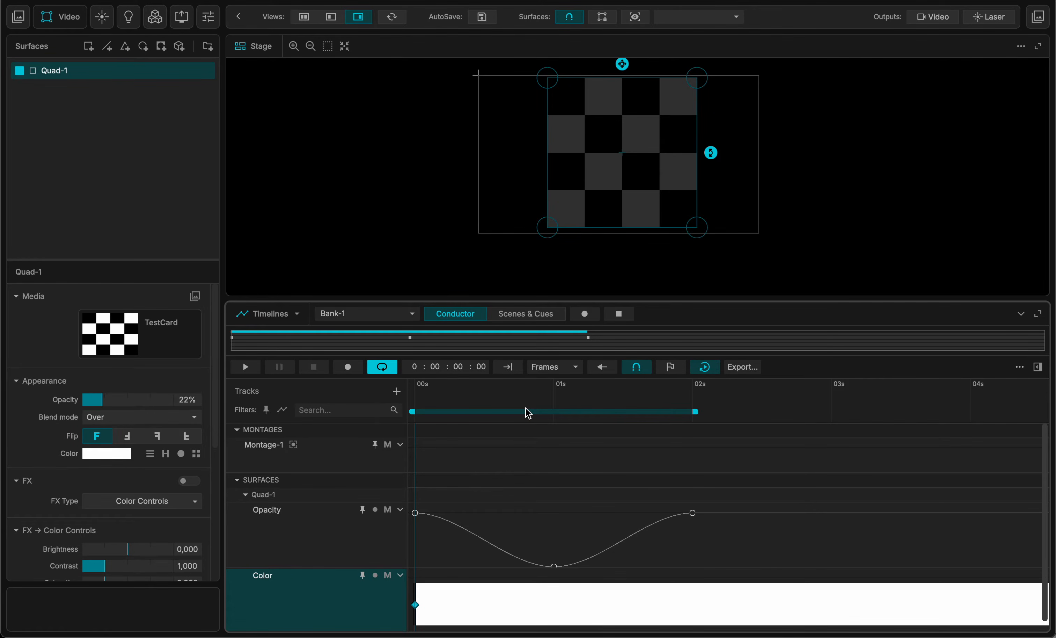
Step: Add a Color keyframe at 1 s on the Quad-1 track and set its color to magenta
{"action": "left_click", "coordinate": [543, 394]}
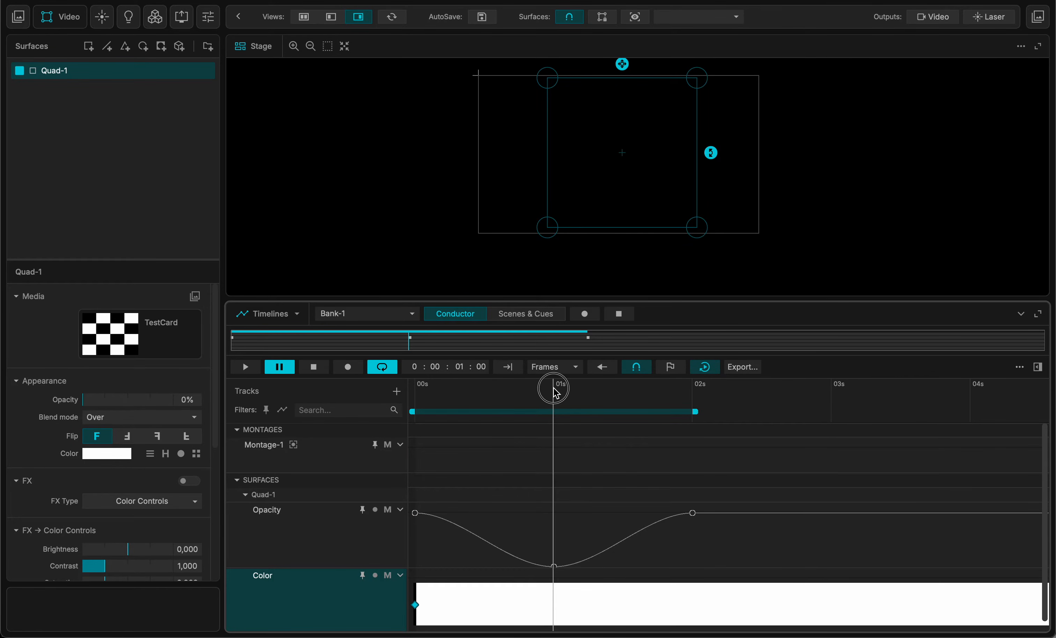
{"action": "double_click", "coordinate": [552, 601]}
{"action": "left_click", "coordinate": [554, 605]}
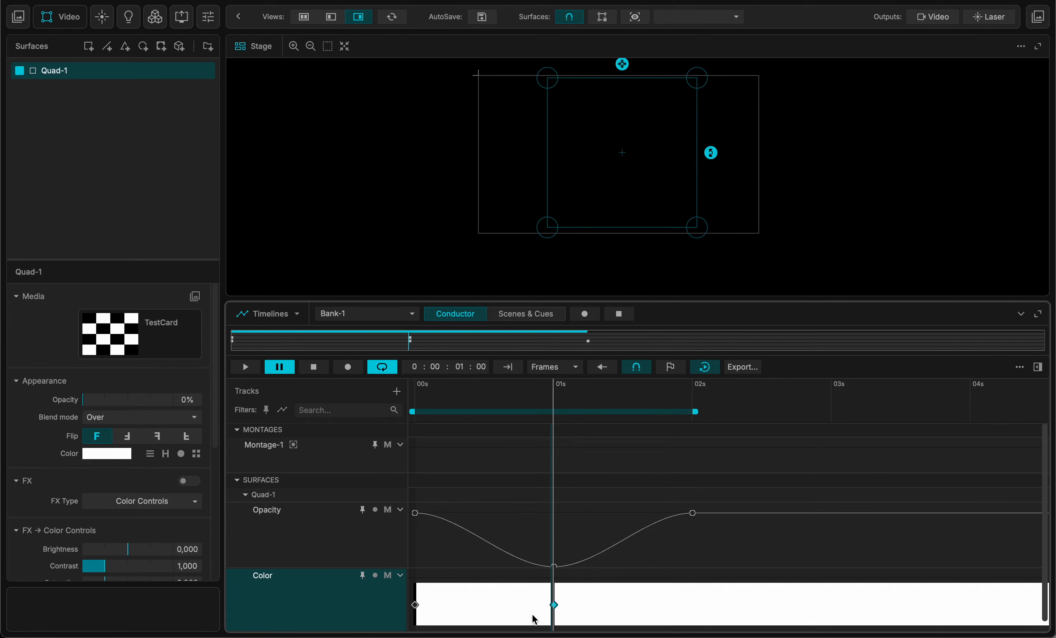
{"action": "double_click", "coordinate": [555, 606]}
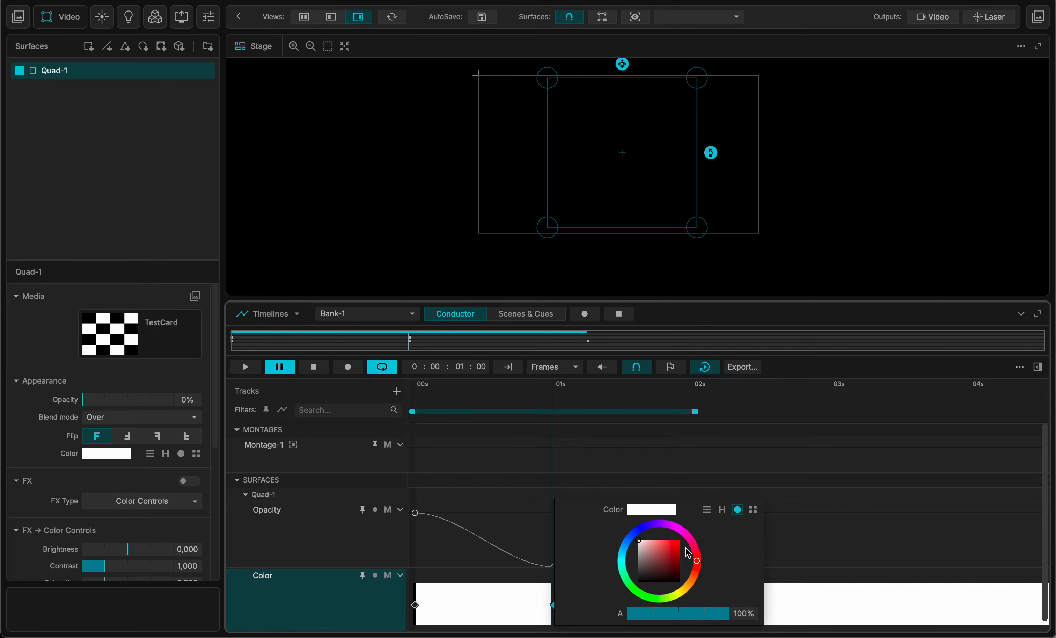
{"action": "left_click_drag", "start_coordinate": [683, 527], "coordinate": [683, 528]}
{"action": "left_click", "coordinate": [680, 540]}
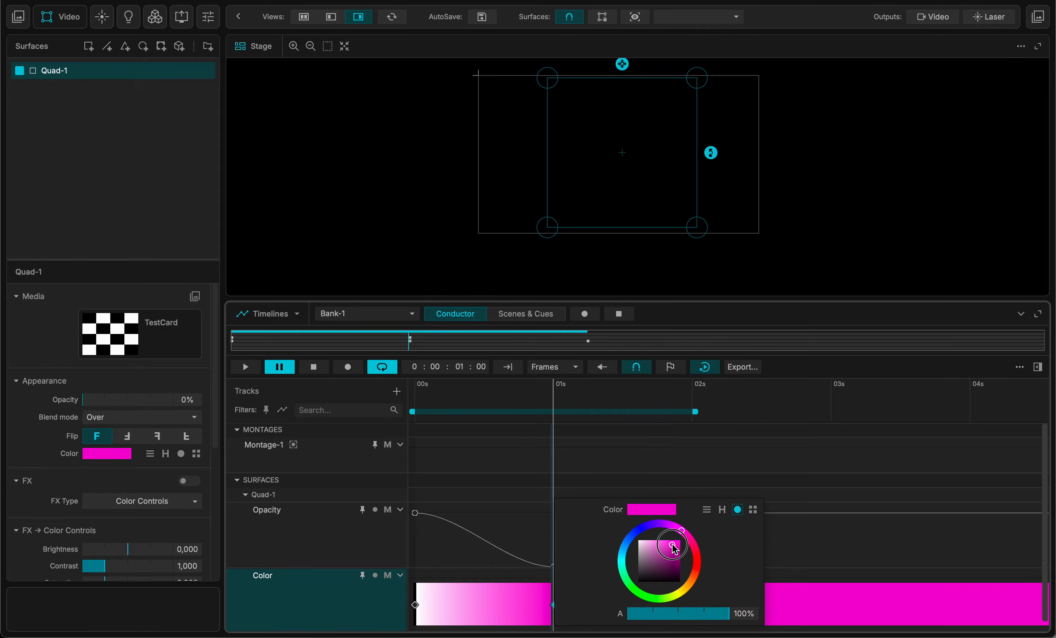
{"action": "left_click", "coordinate": [515, 575]}
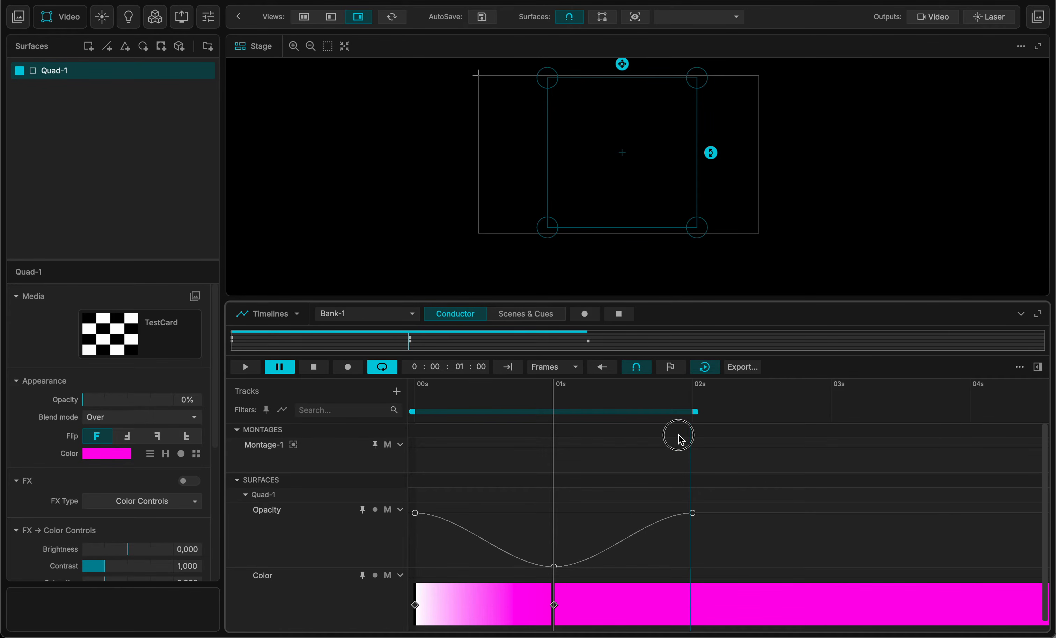
Step: Add a Color keyframe at 2 s and set its color to golden yellow
{"action": "left_click_drag", "start_coordinate": [662, 407], "coordinate": [692, 403]}
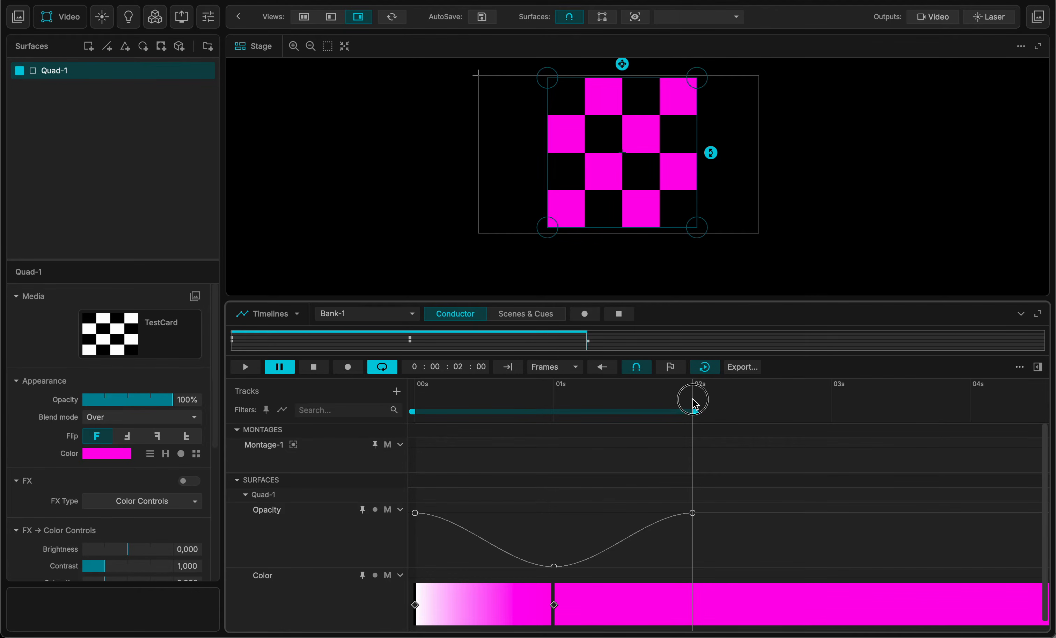
{"action": "left_click", "coordinate": [693, 605]}
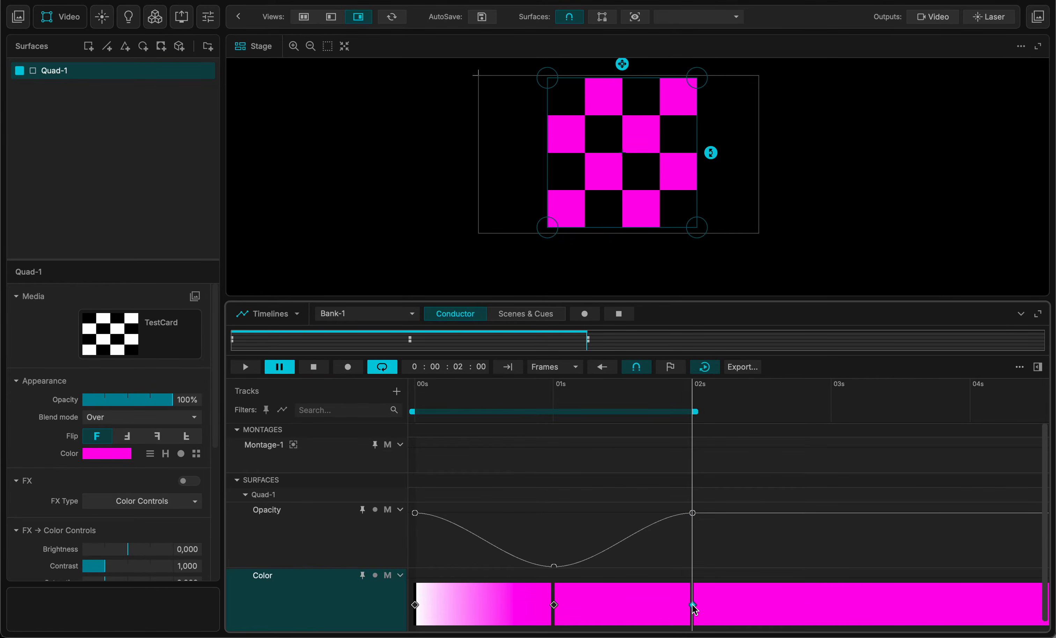
{"action": "double_click", "coordinate": [692, 605]}
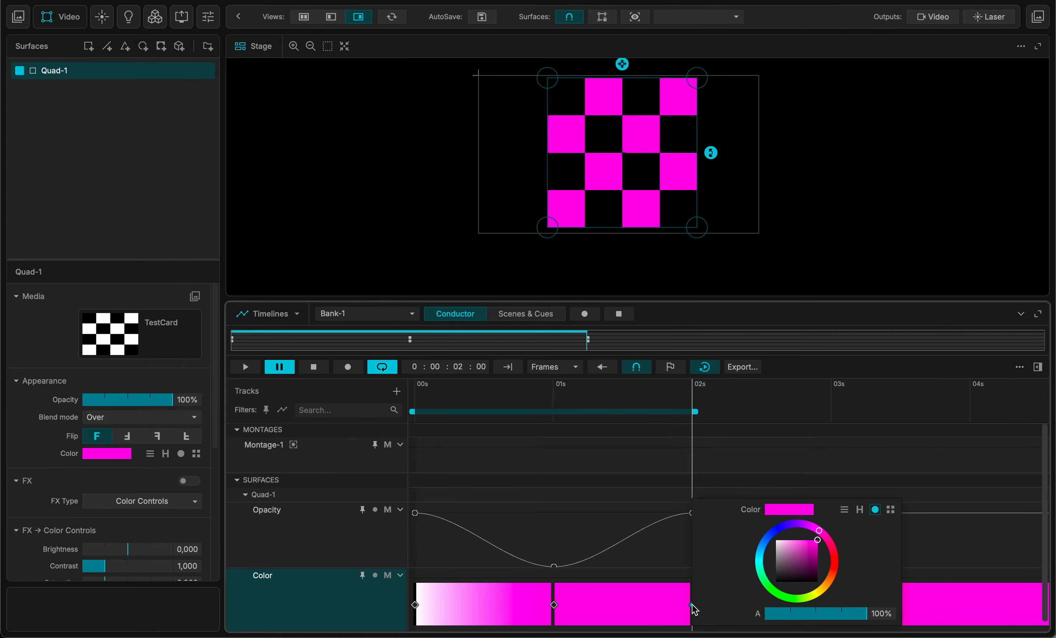
{"action": "left_click", "coordinate": [822, 595]}
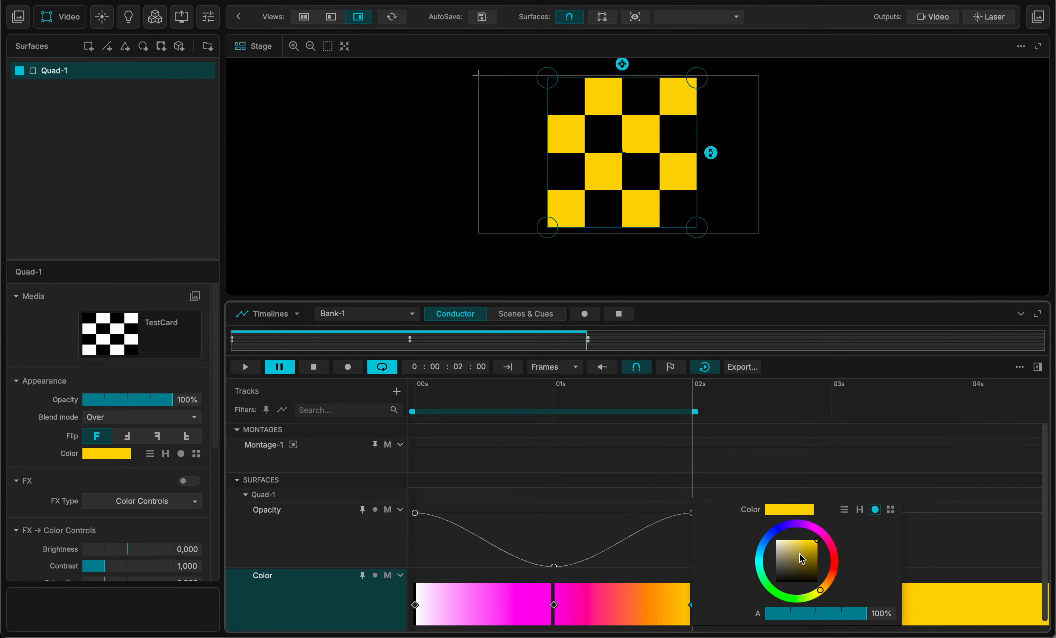
{"action": "left_click_drag", "start_coordinate": [809, 550], "coordinate": [818, 539]}
{"action": "left_click", "coordinate": [942, 547]}
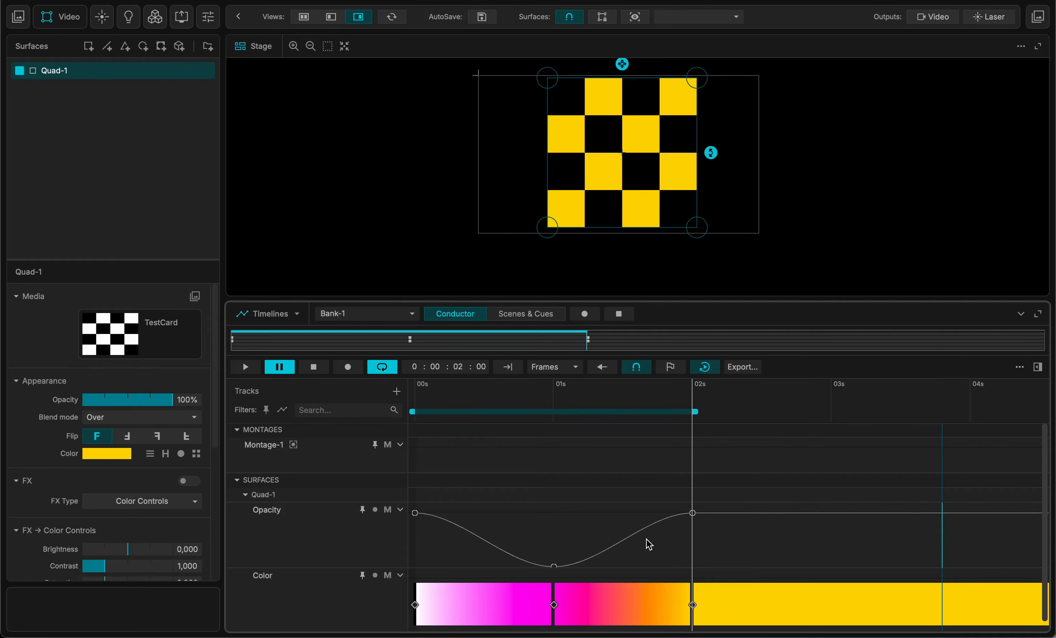
Step: Extend the loop end to 4 s and add a white Color keyframe there
{"action": "left_click_drag", "start_coordinate": [694, 412], "coordinate": [974, 391]}
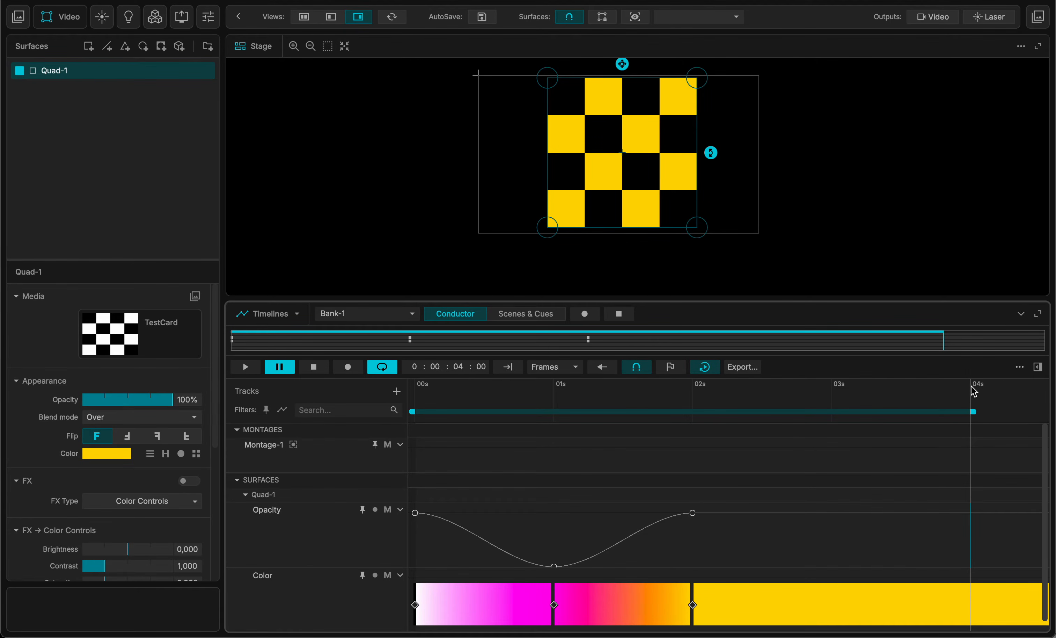
{"action": "left_click", "coordinate": [971, 605]}
{"action": "double_click", "coordinate": [971, 605]}
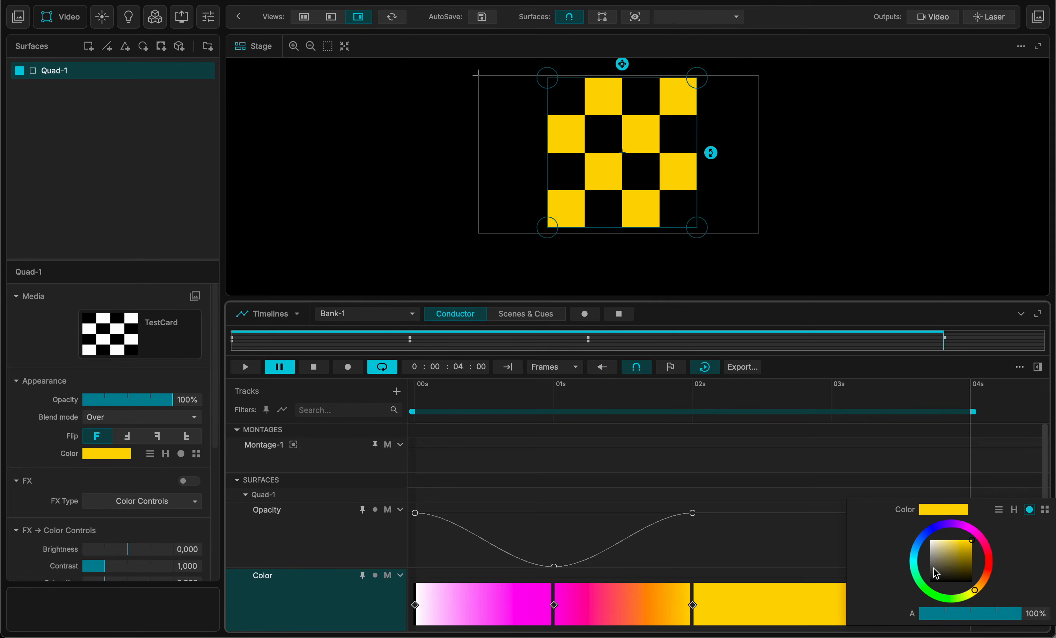
{"action": "left_click", "coordinate": [931, 539]}
Step: Add a Color keyframe at 3 s and set its color to cyan
{"action": "left_click", "coordinate": [786, 396]}
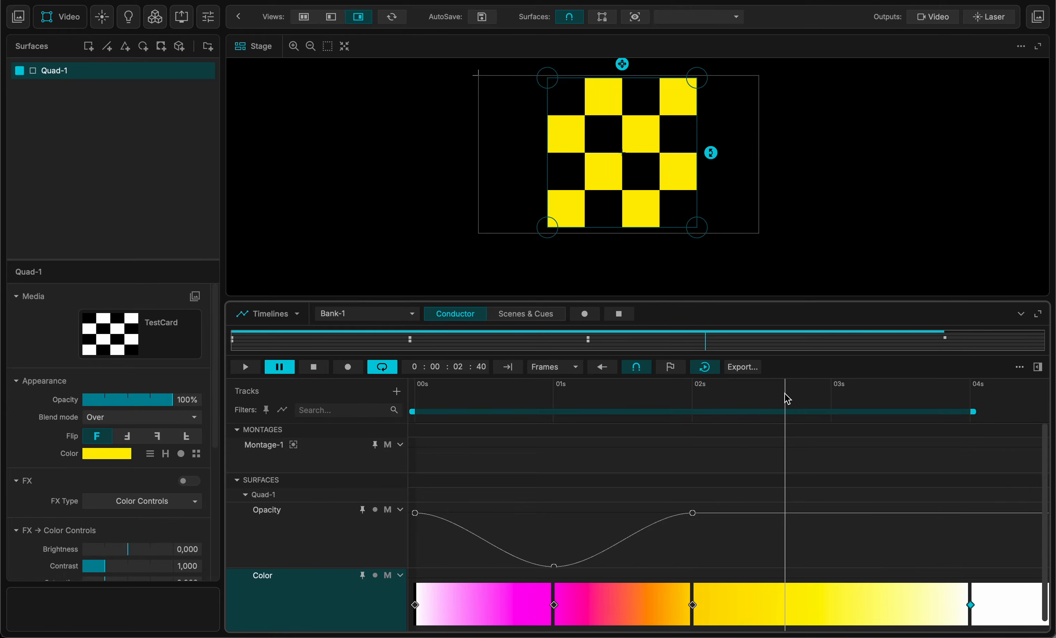
{"action": "left_click_drag", "start_coordinate": [785, 394], "coordinate": [833, 392]}
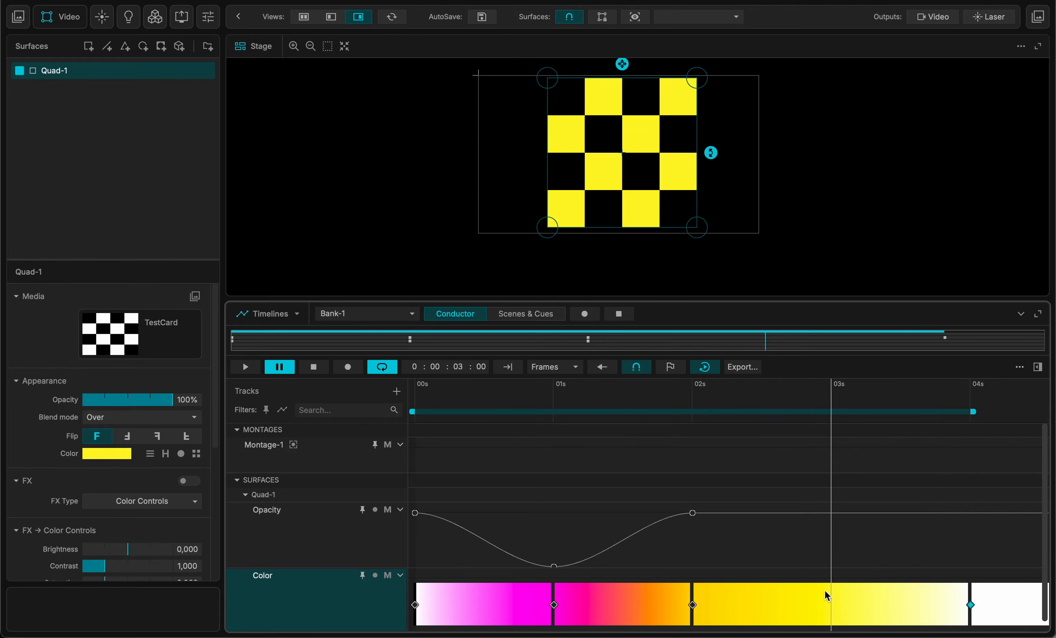
{"action": "left_click", "coordinate": [831, 605]}
{"action": "left_click", "coordinate": [832, 605]}
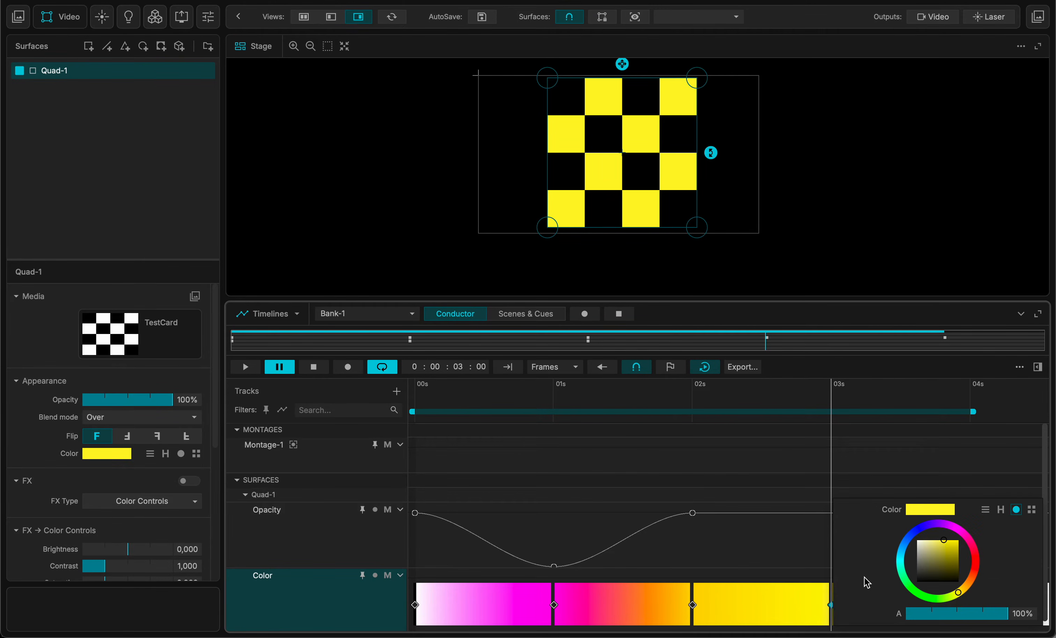
{"action": "left_click", "coordinate": [900, 561]}
{"action": "left_click_drag", "start_coordinate": [949, 558], "coordinate": [978, 534]}
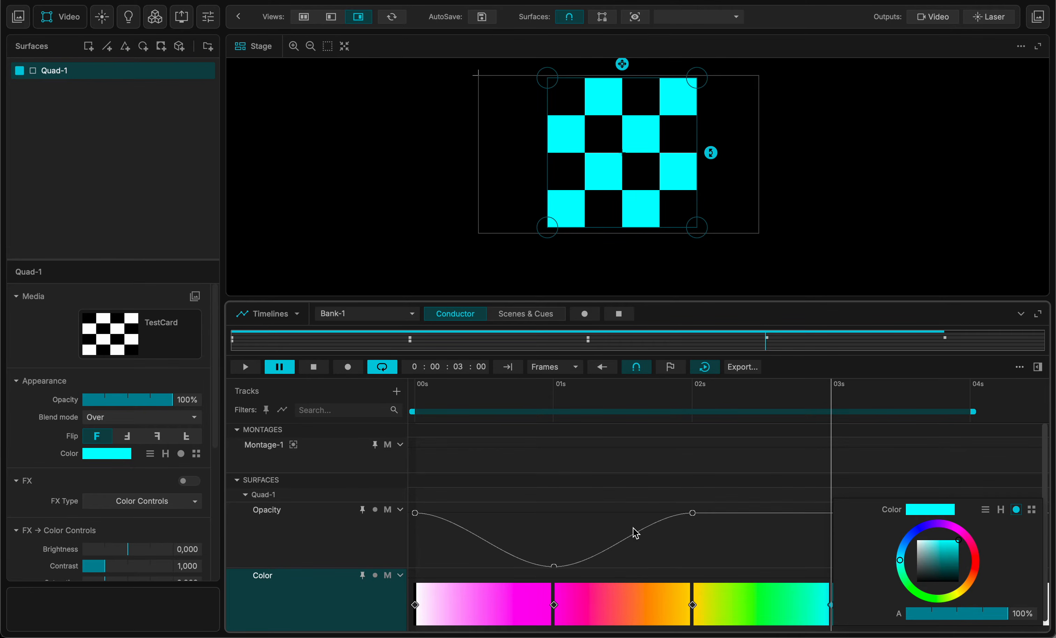
{"action": "left_click", "coordinate": [627, 483]}
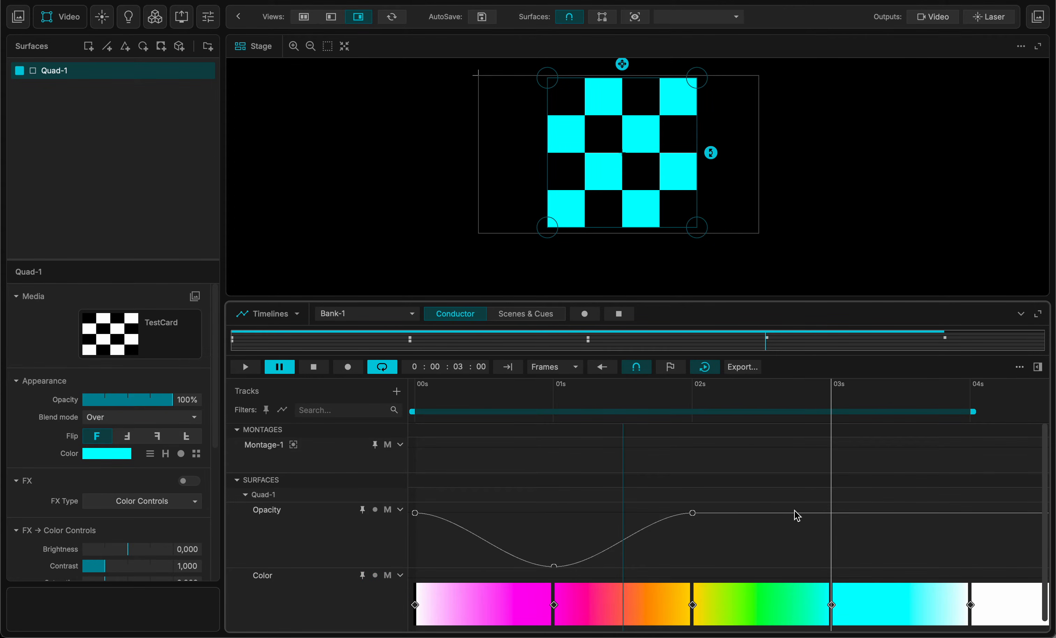
Step: Add Opacity keyframes at full opacity at 4 s and at a partly lowered opacity near 3 s
{"action": "left_click", "coordinate": [415, 512]}
{"action": "left_click_drag", "start_coordinate": [928, 392], "coordinate": [972, 406]}
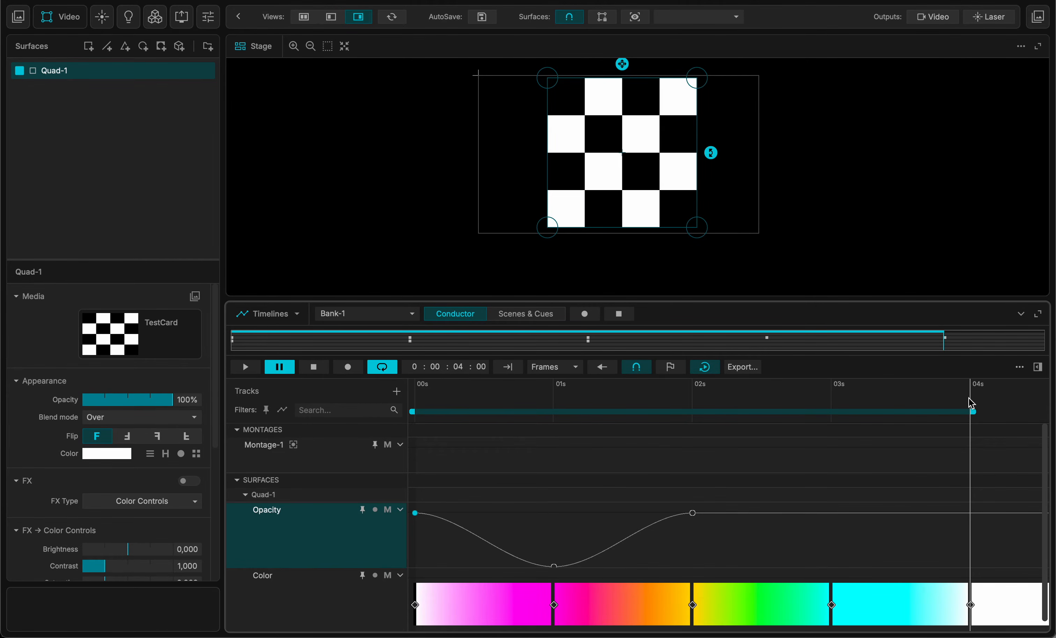
{"action": "double_click", "coordinate": [971, 514]}
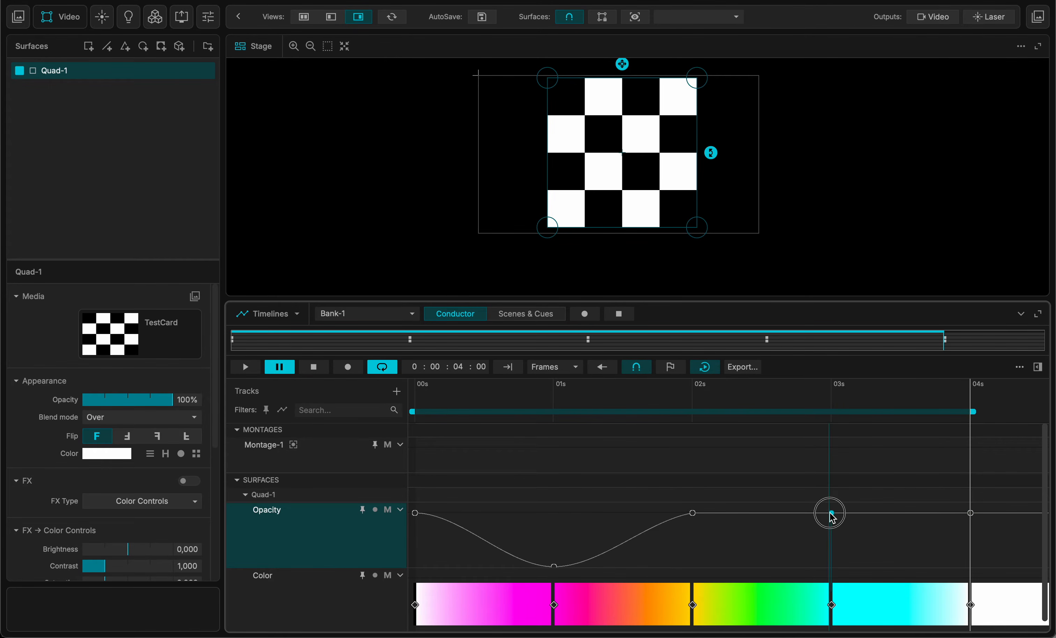
{"action": "double_click", "coordinate": [827, 513]}
{"action": "left_click_drag", "start_coordinate": [828, 513], "coordinate": [828, 537]}
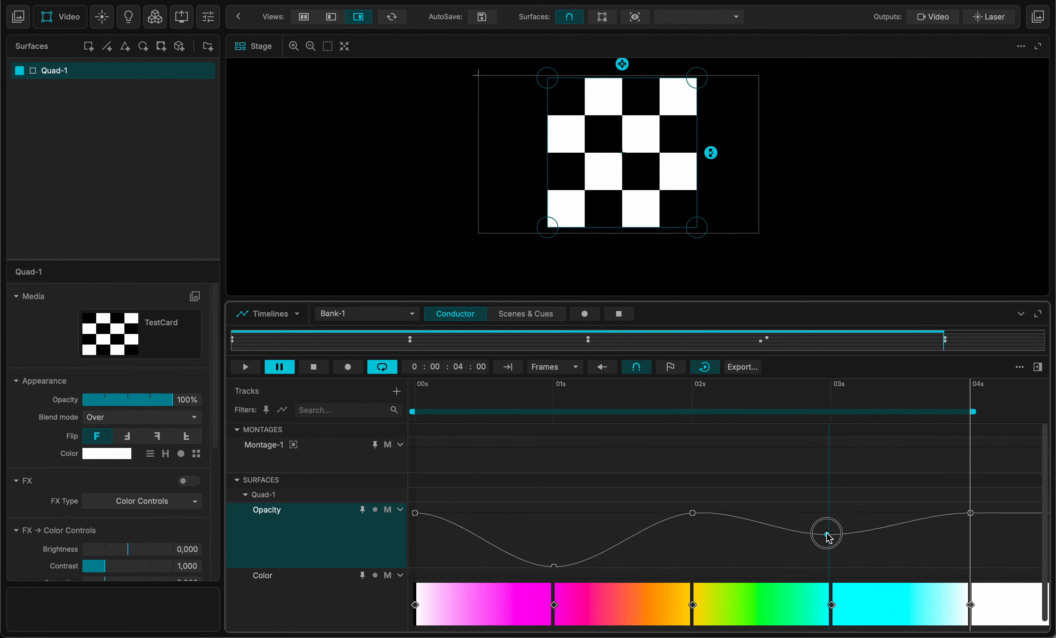
Step: Shape the Opacity curve between 2 s and 4 s into repeated dips and peaks with alternating low and high keyframes
{"action": "double_click", "coordinate": [768, 524]}
{"action": "mouse_move", "coordinate": [768, 524]}
{"action": "left_mouse_down"}
{"action": "mouse_move", "coordinate": [752, 552]}
{"action": "mouse_move", "coordinate": [781, 519]}
{"action": "left_mouse_up"}
{"action": "double_click", "coordinate": [786, 547]}
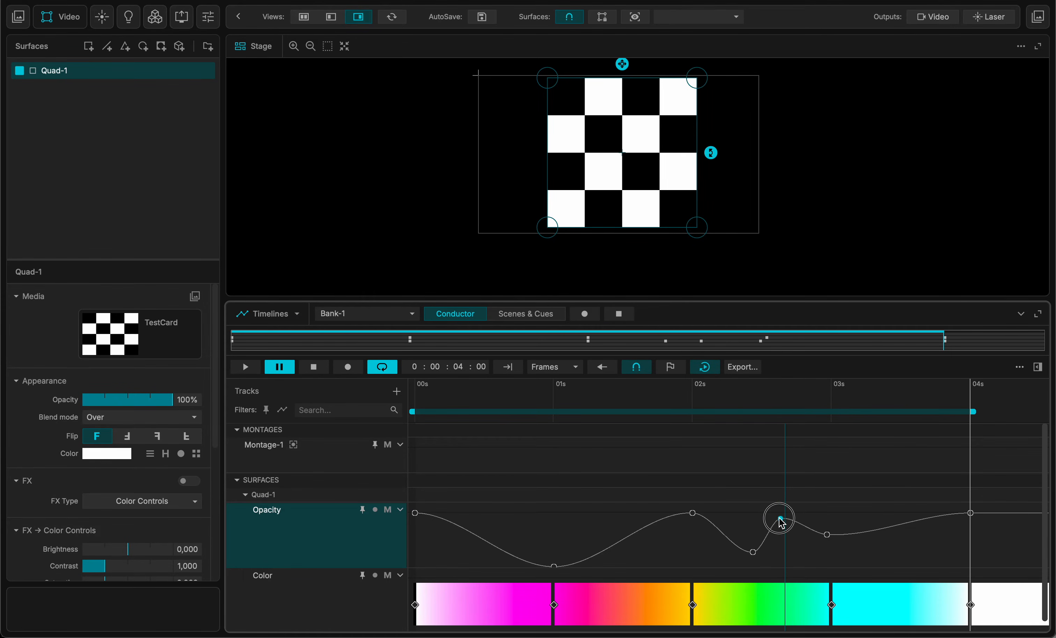
{"action": "double_click", "coordinate": [866, 533]}
{"action": "left_click_drag", "start_coordinate": [868, 536], "coordinate": [917, 523]}
{"action": "double_click", "coordinate": [901, 543]}
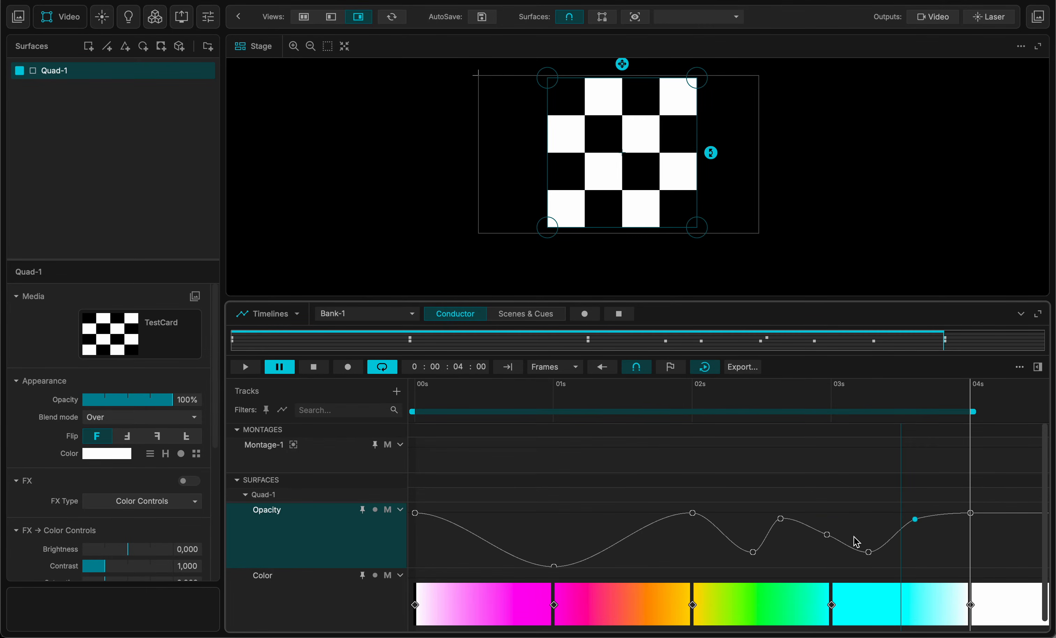
{"action": "left_click_drag", "start_coordinate": [827, 536], "coordinate": [853, 529]}
{"action": "left_click_drag", "start_coordinate": [915, 519], "coordinate": [899, 553]}
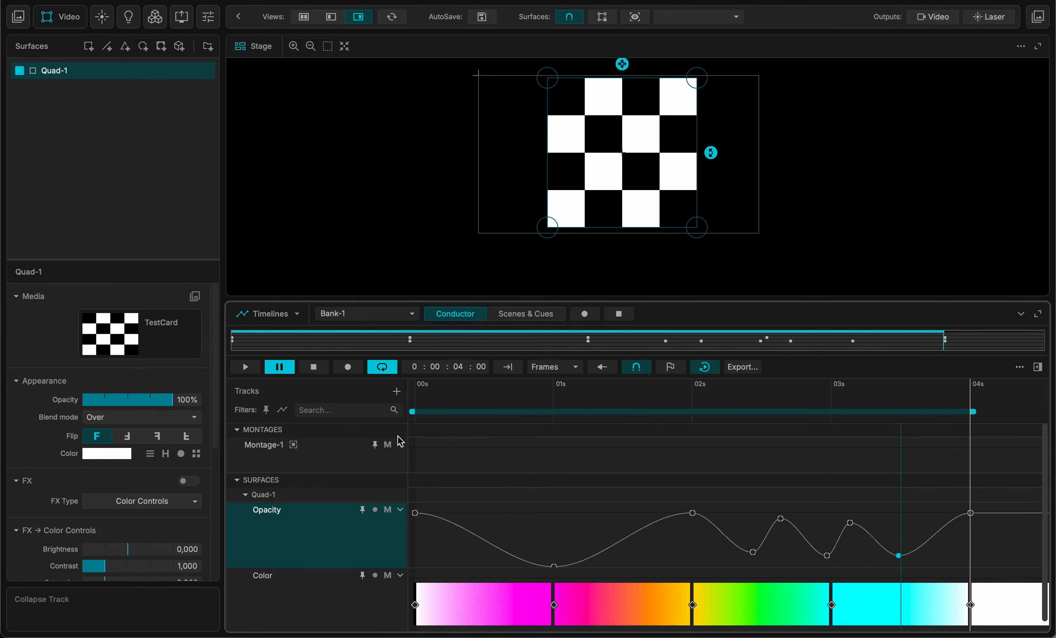
Step: Preview the combined color and opacity animation, stop playback, and review the track types that can be added
{"action": "left_click", "coordinate": [389, 366]}
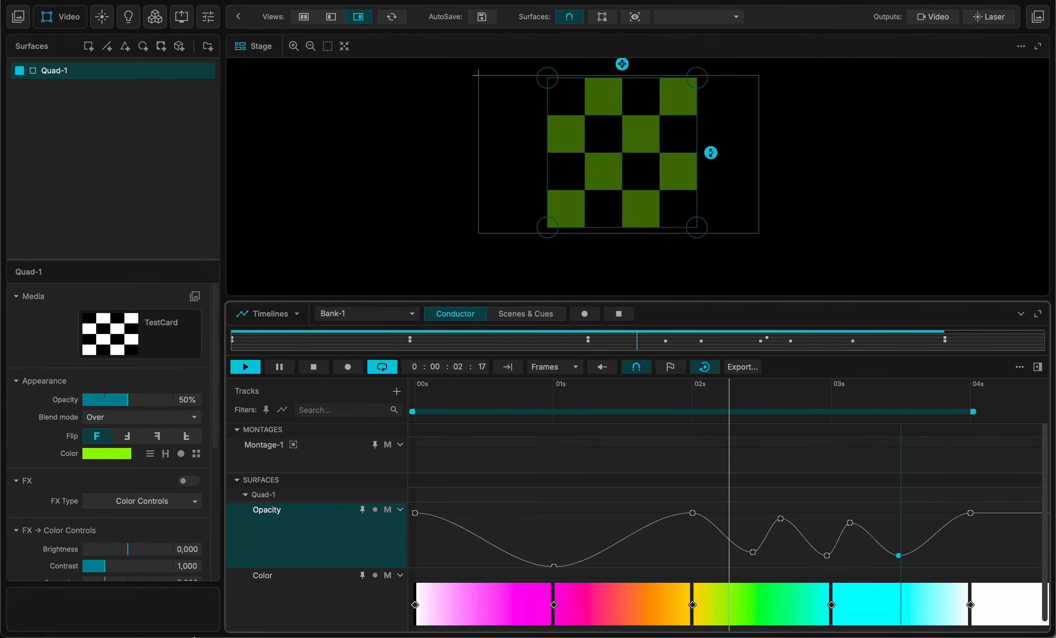
{"action": "left_click", "coordinate": [310, 372]}
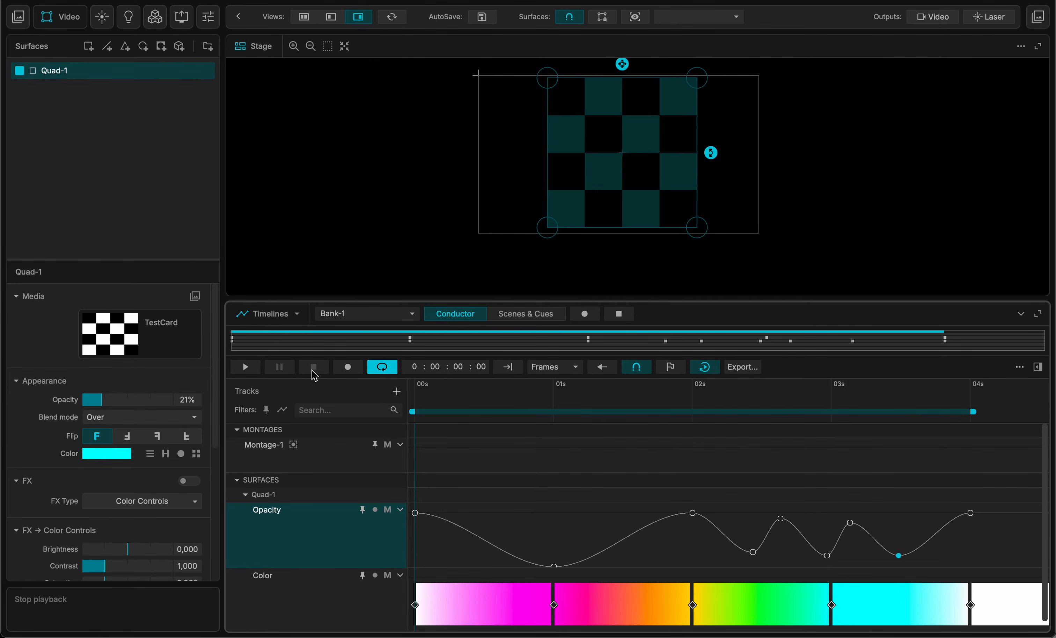
{"action": "left_click", "coordinate": [397, 392]}
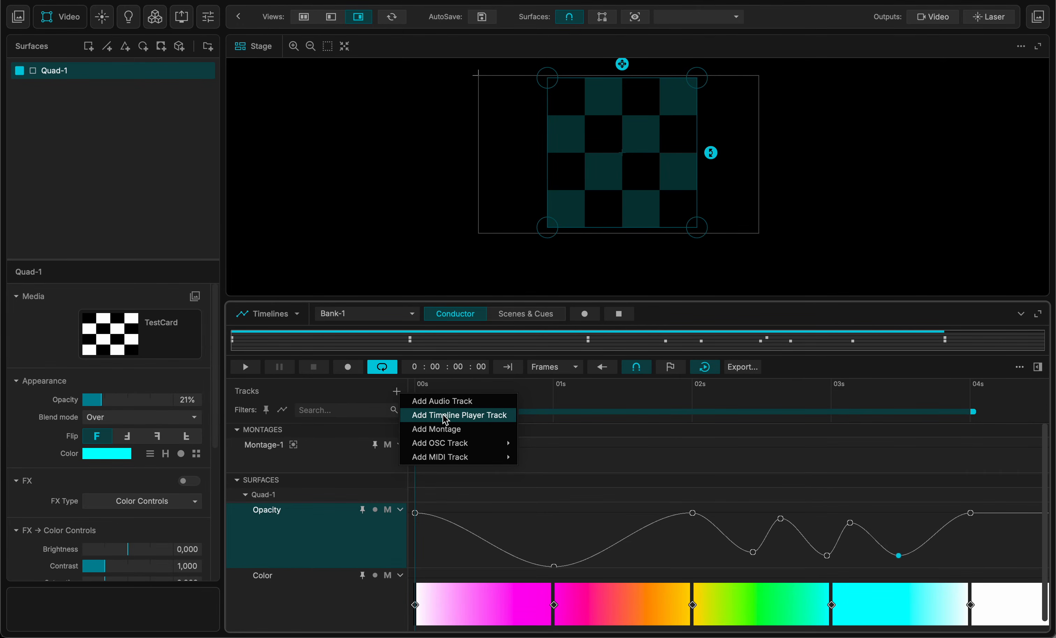
{"action": "left_click", "coordinate": [315, 451]}
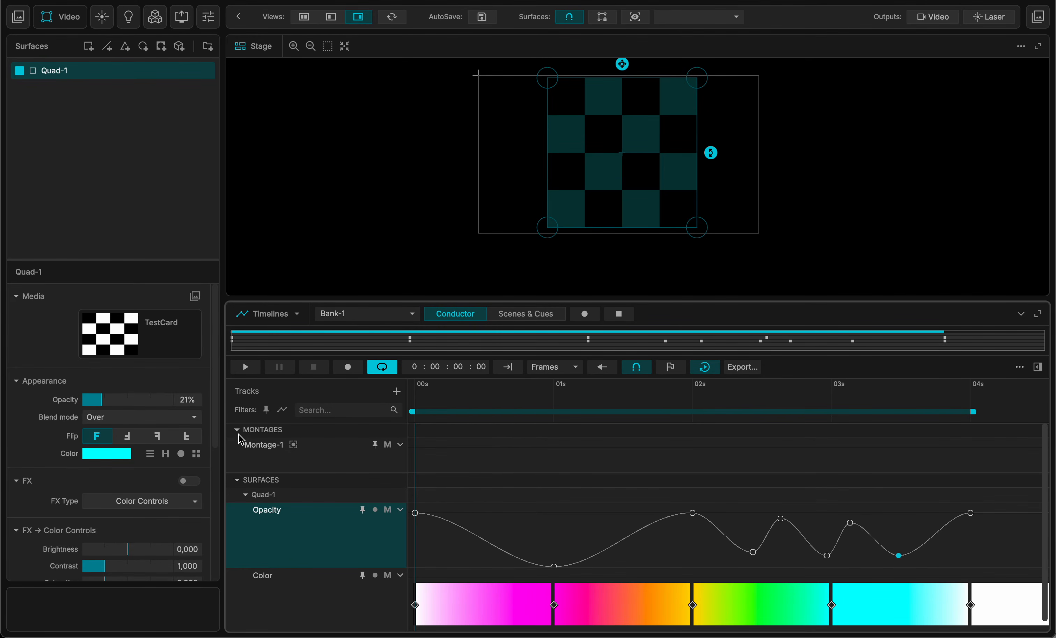
Step: Add a MadNoise clip at the start of the Montage-1 track and a Clouds clip directly after it
{"action": "left_click", "coordinate": [260, 430]}
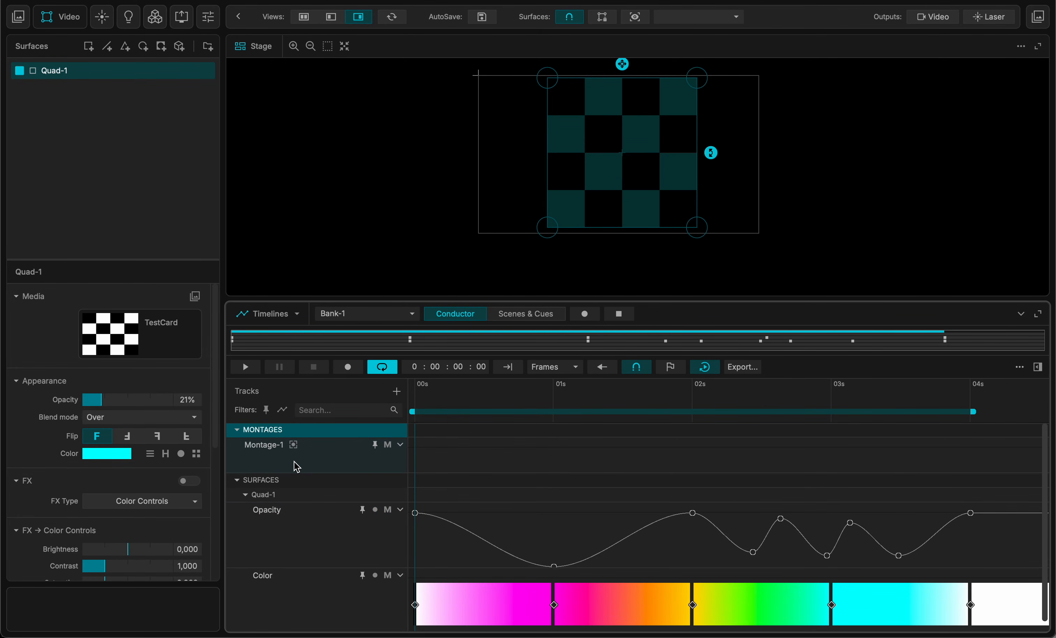
{"action": "left_click", "coordinate": [16, 17]}
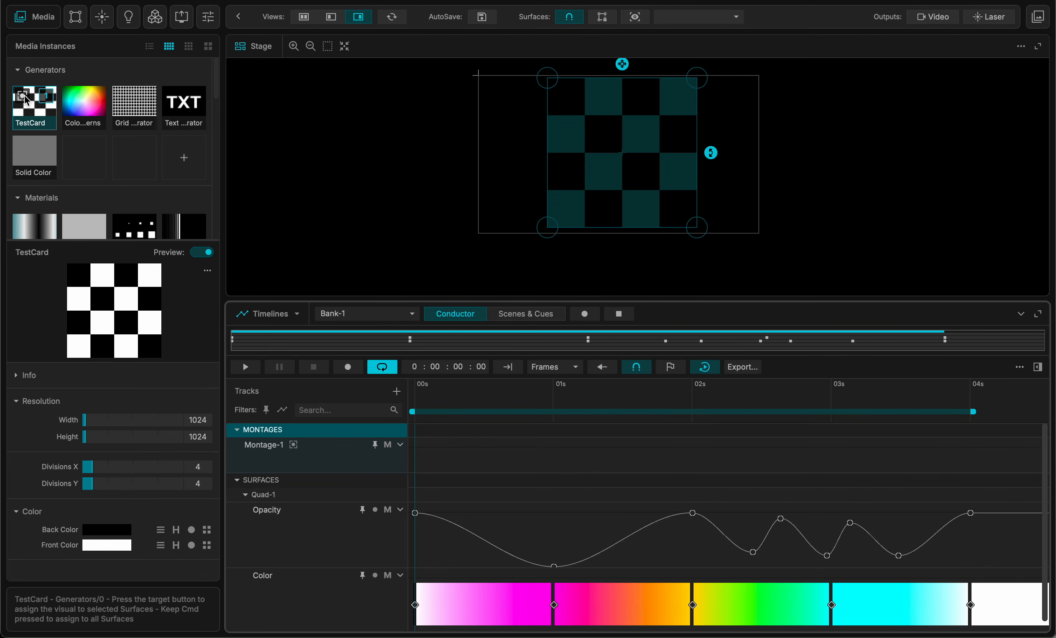
{"action": "scroll", "coordinate": [36, 150], "scroll_direction": "down", "scroll_amount": 3}
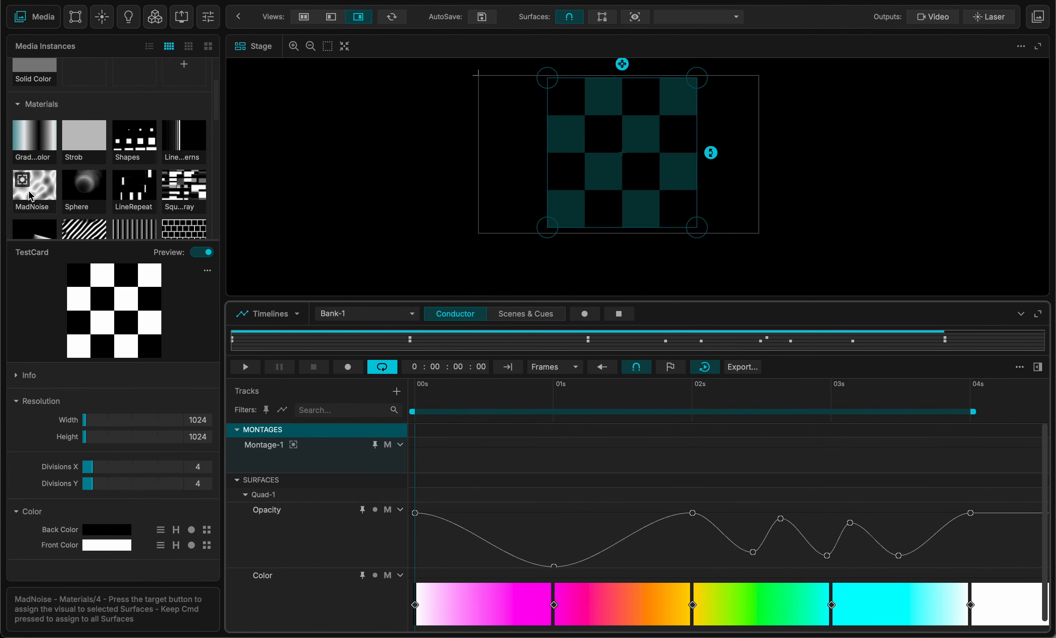
{"action": "left_click_drag", "start_coordinate": [34, 189], "coordinate": [415, 462]}
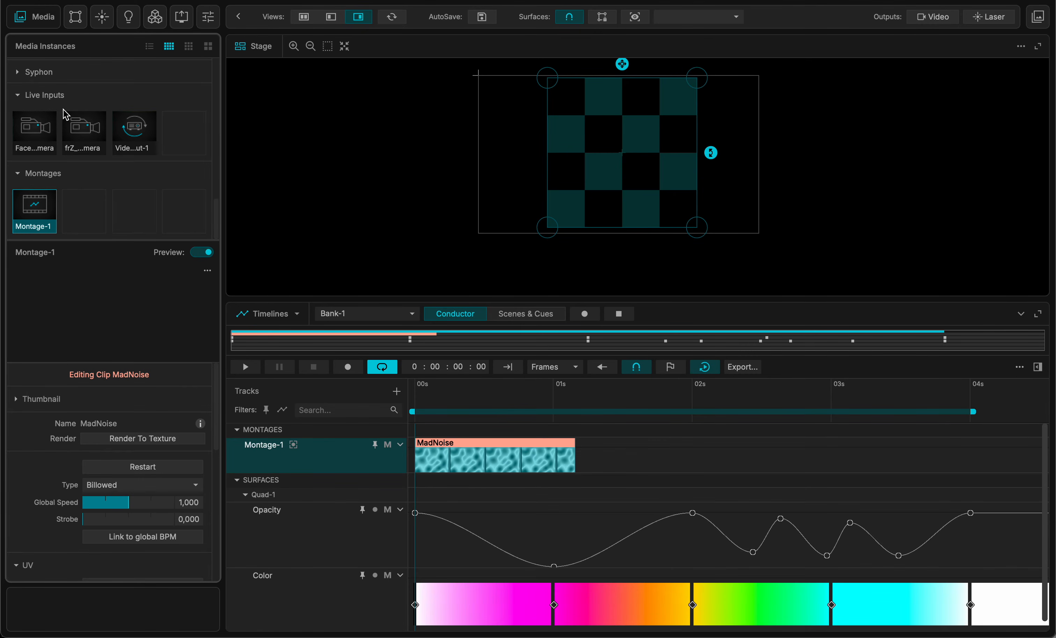
{"action": "scroll", "coordinate": [66, 123], "scroll_direction": "down", "scroll_amount": 6}
{"action": "scroll", "coordinate": [66, 123], "scroll_direction": "up", "scroll_amount": 2}
{"action": "left_click_drag", "start_coordinate": [34, 183], "coordinate": [579, 448]}
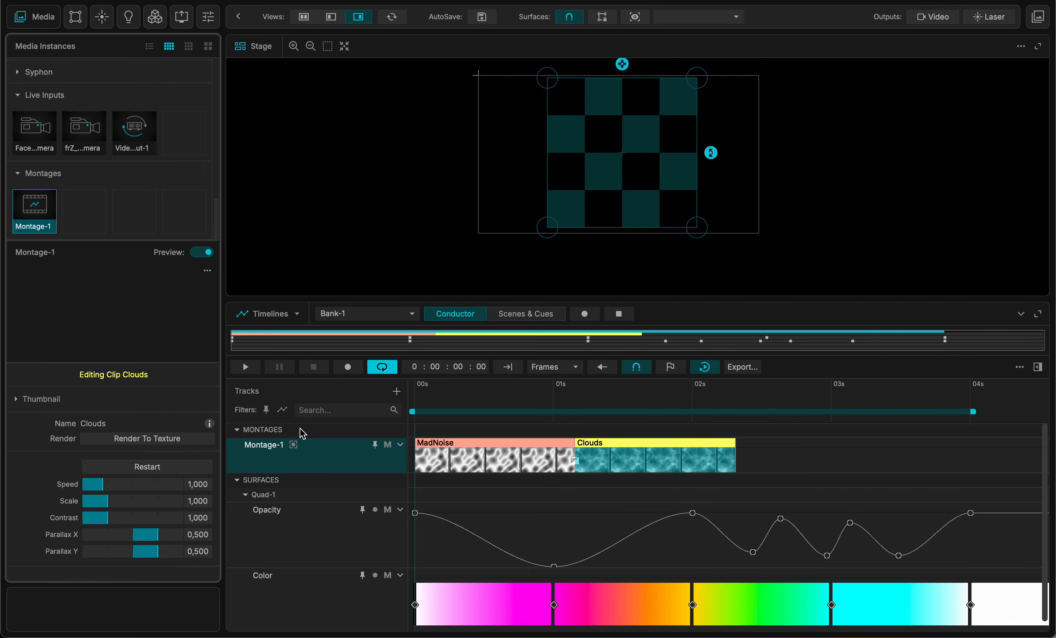
Step: Delete the Montage-1 track with its clips from the timeline
{"action": "left_click", "coordinate": [330, 432]}
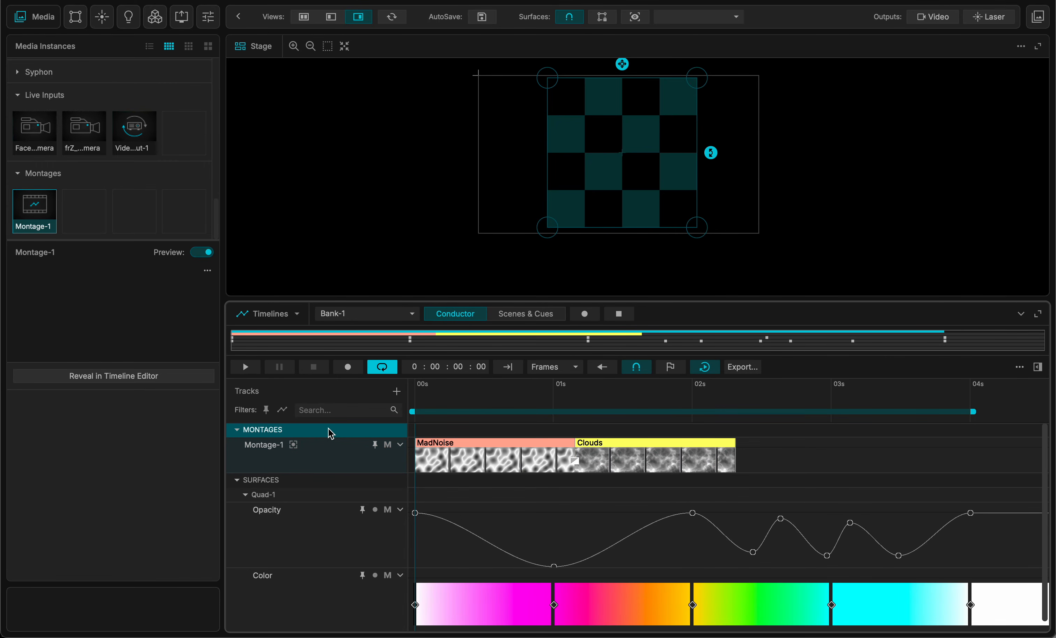
{"action": "left_click", "coordinate": [326, 455]}
{"action": "key", "text": "Delete"}
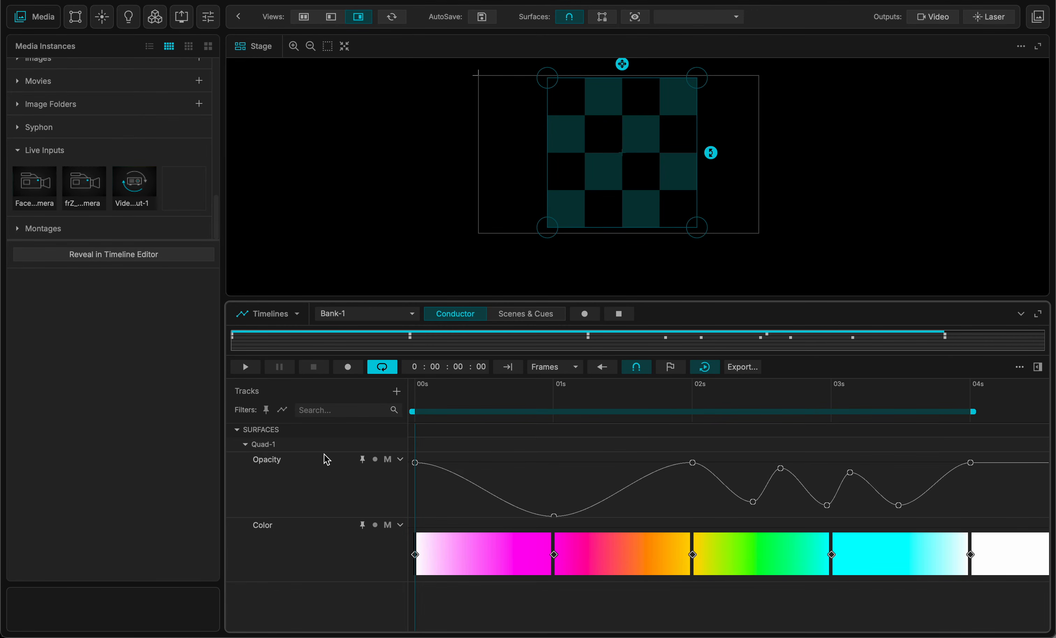
Step: Delete Quad-1's Opacity track, and undo that deletion
{"action": "left_click", "coordinate": [295, 462]}
{"action": "key", "text": "Delete"}
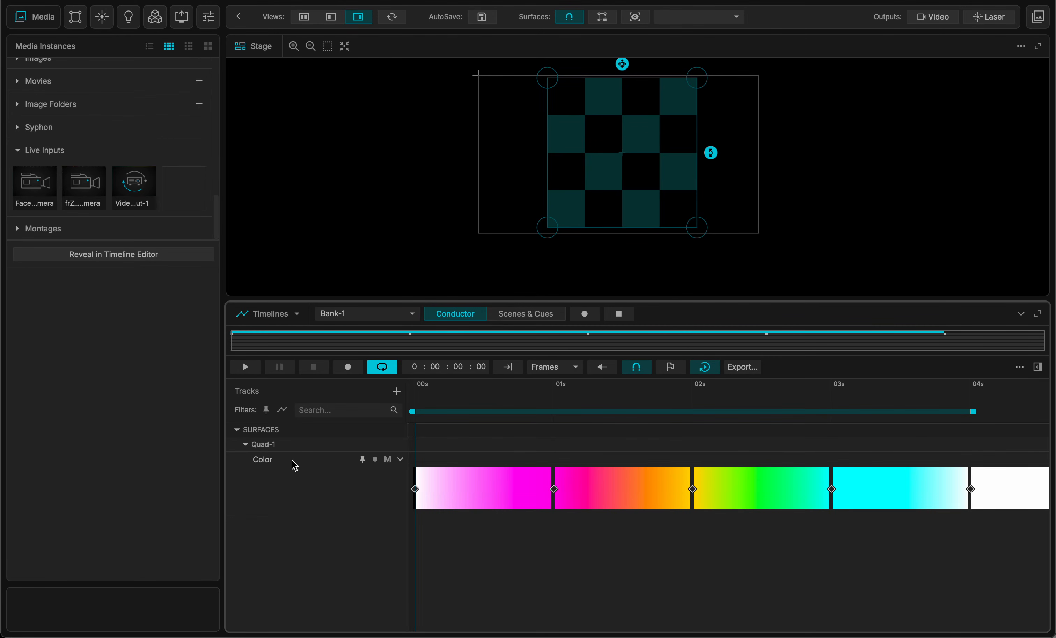
{"action": "key", "text": "super+z"}
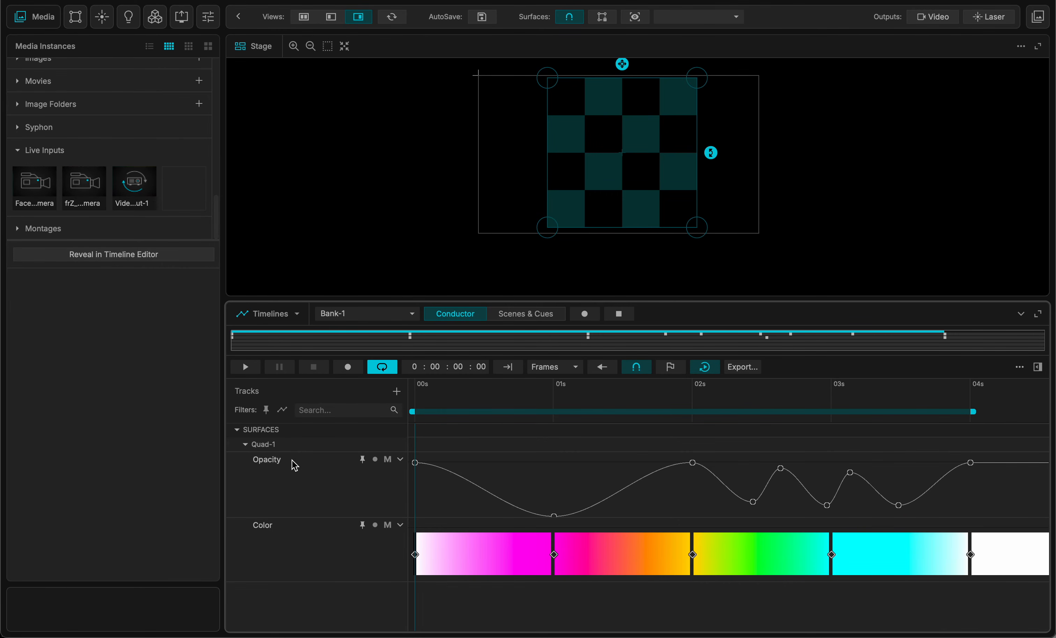
Step: Add a MIDI Control Change (CC) track to the timeline
{"action": "left_click", "coordinate": [396, 391]}
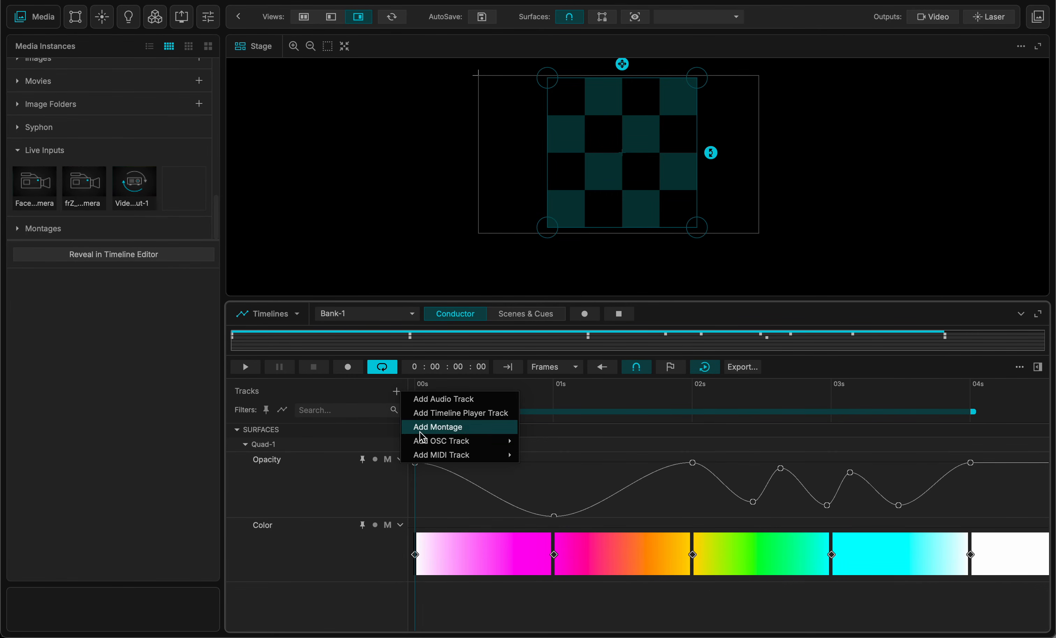
{"action": "mouse_move", "coordinate": [425, 460]}
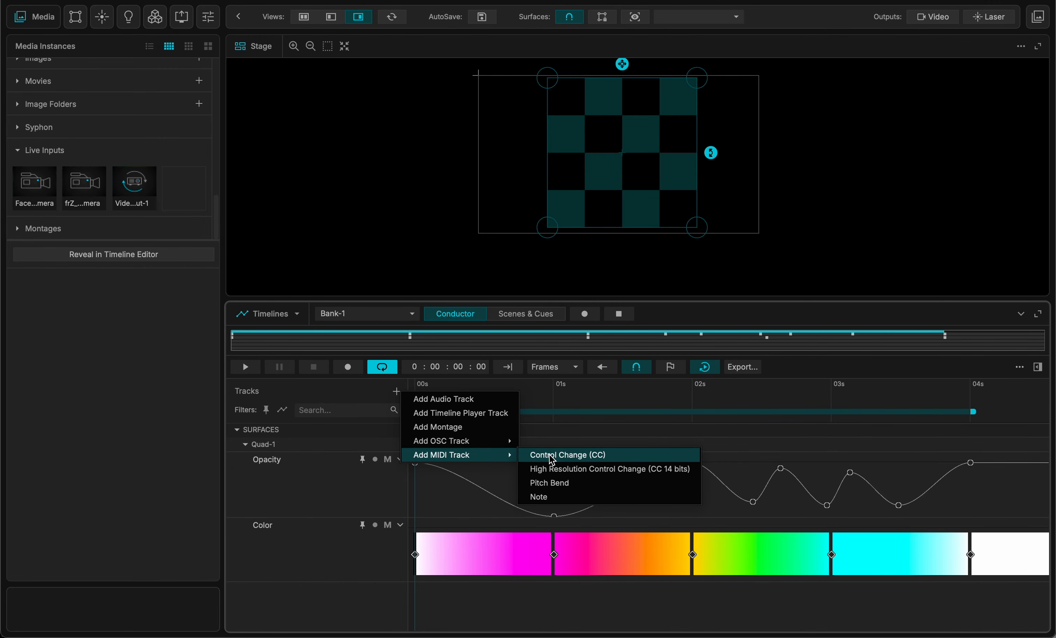
{"action": "left_click", "coordinate": [550, 454]}
Step: Add three keyframes to the MIDI track: one near 0.35 s, a raised one at 1 s and a lowered one near 1.9 s
{"action": "double_click", "coordinate": [464, 460]}
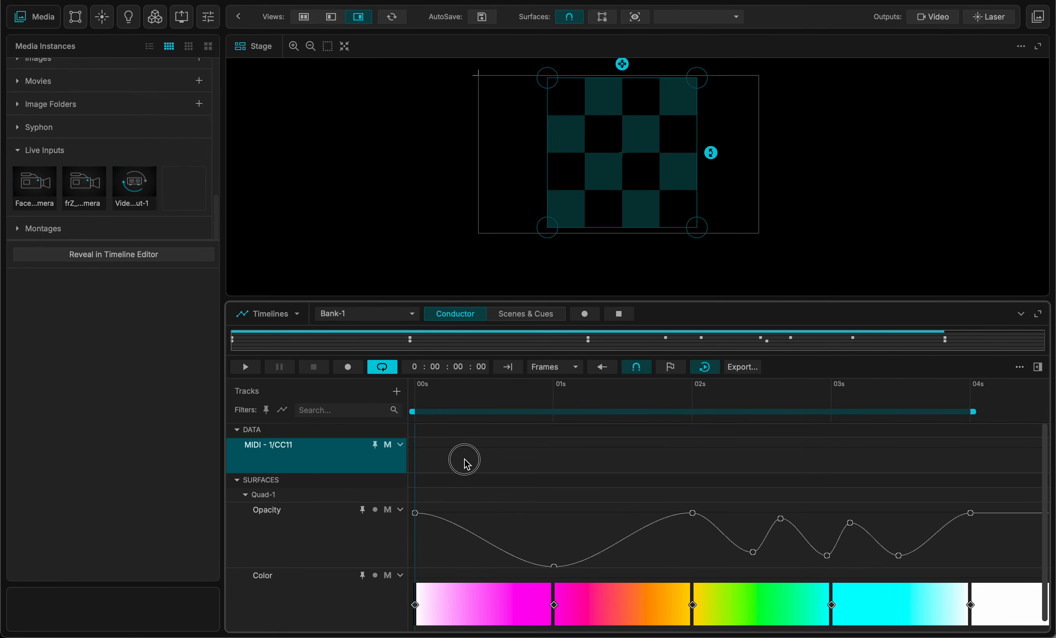
{"action": "double_click", "coordinate": [554, 460]}
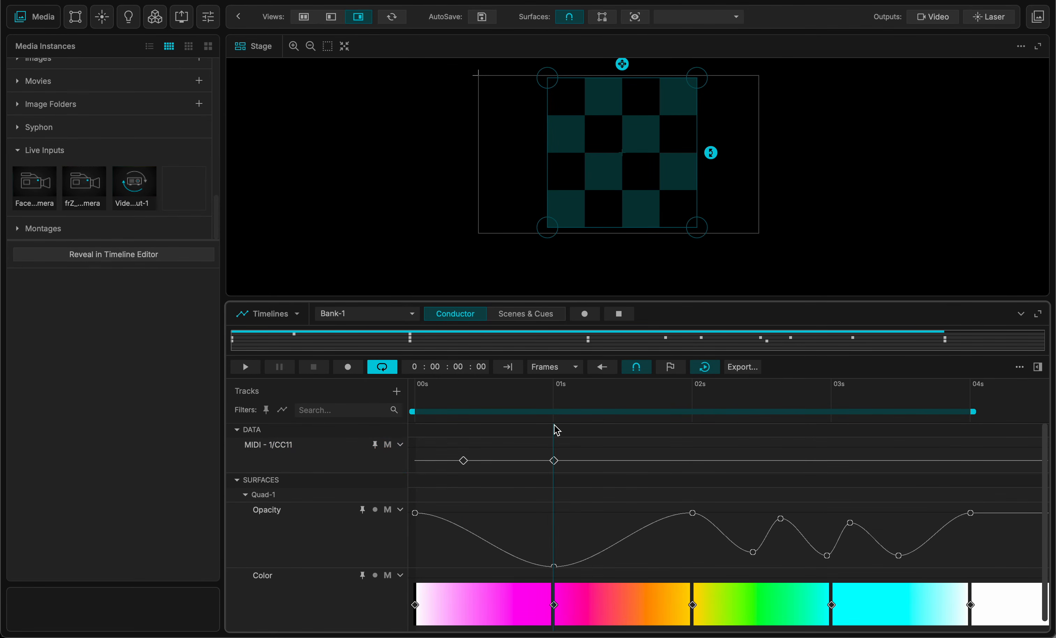
{"action": "left_click_drag", "start_coordinate": [554, 461], "coordinate": [556, 430]}
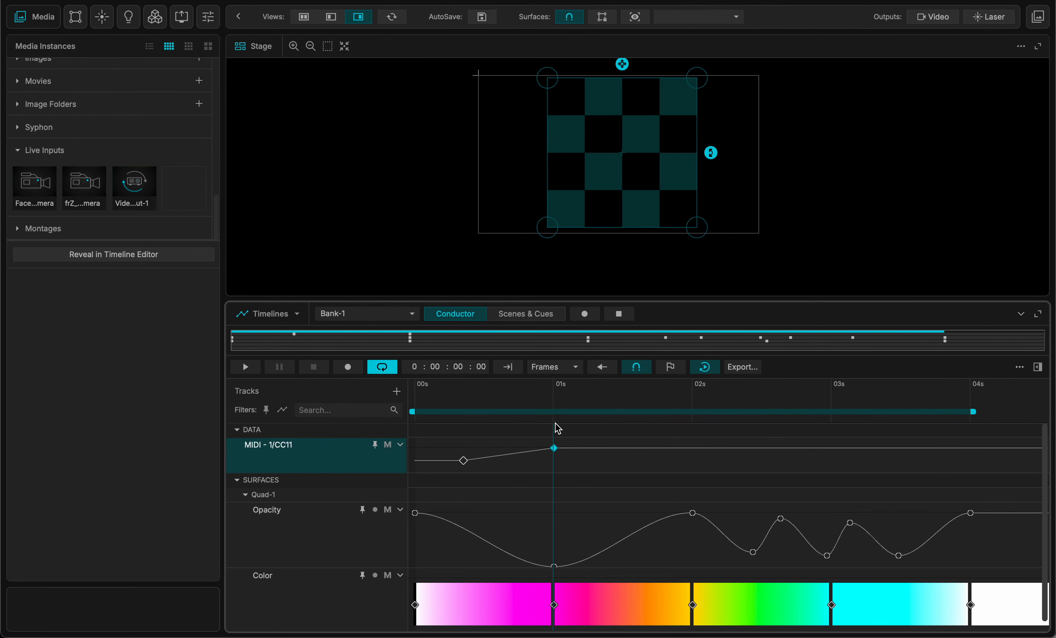
{"action": "double_click", "coordinate": [643, 448]}
{"action": "left_click_drag", "start_coordinate": [644, 448], "coordinate": [677, 507]}
Step: Inspect the MIDI track's device and channel settings and the MIDI preferences, and leave the preferences without saving changes
{"action": "left_click", "coordinate": [270, 457]}
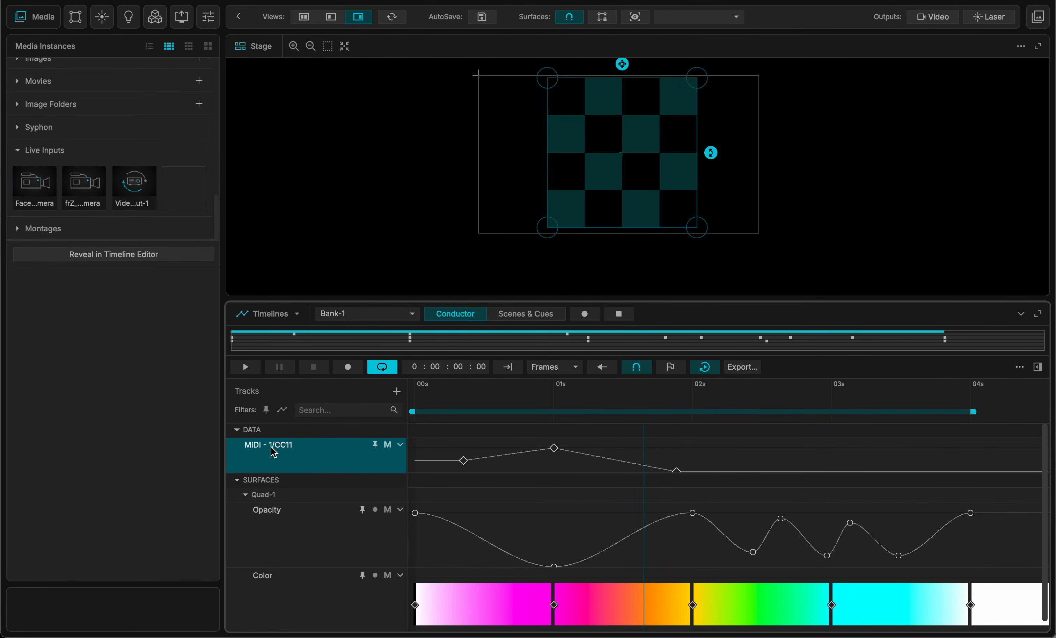
{"action": "left_click", "coordinate": [1038, 366]}
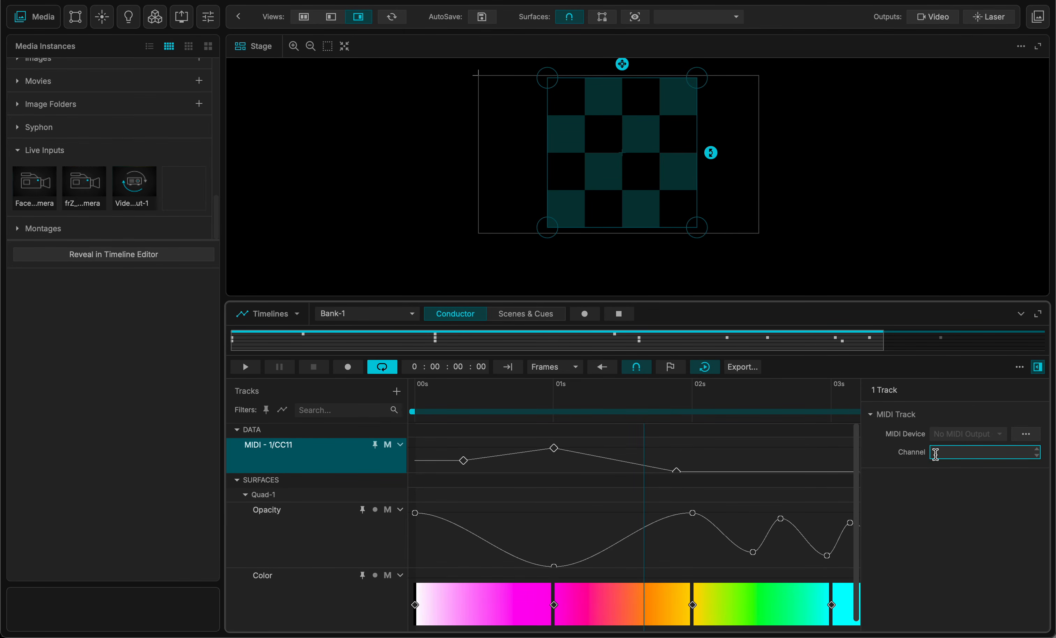
{"action": "left_click", "coordinate": [1026, 435]}
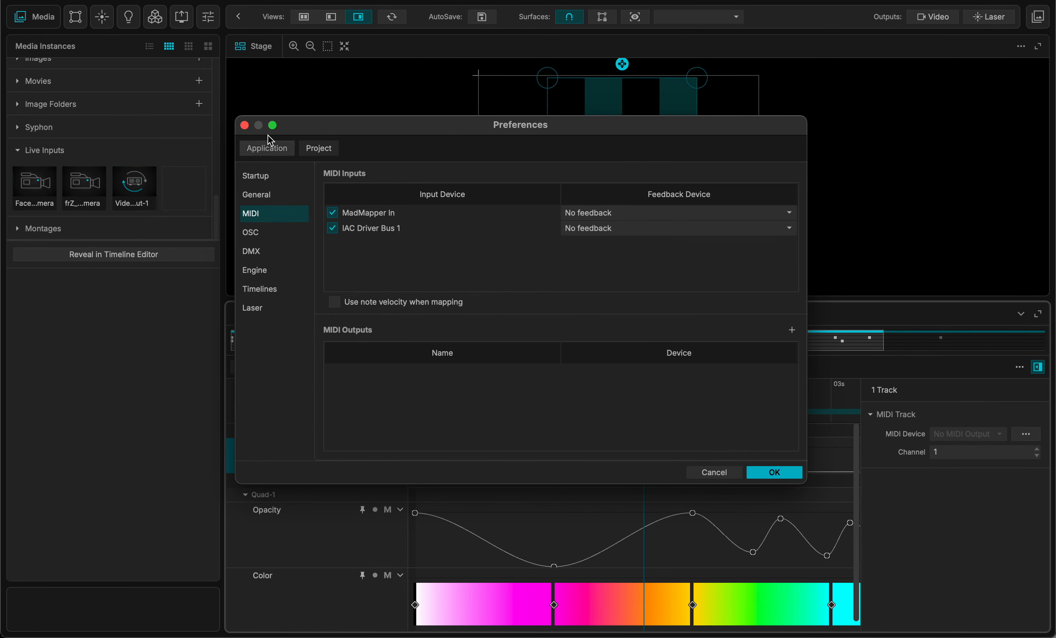
{"action": "left_click", "coordinate": [709, 473]}
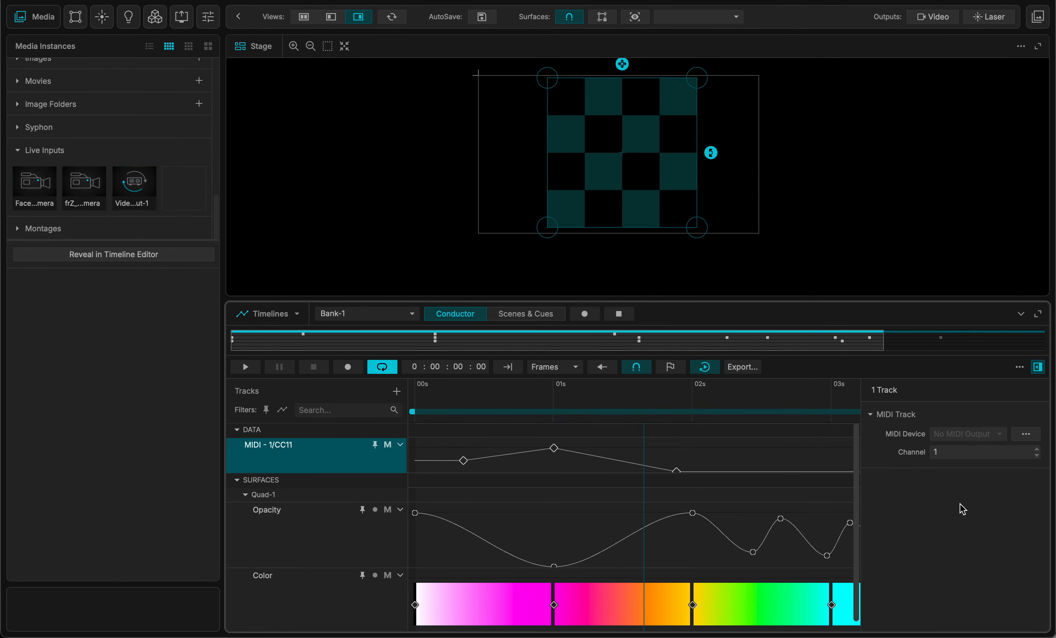
Step: Delete the MIDI Control Change track, leaving its name unedited
{"action": "double_click", "coordinate": [285, 456]}
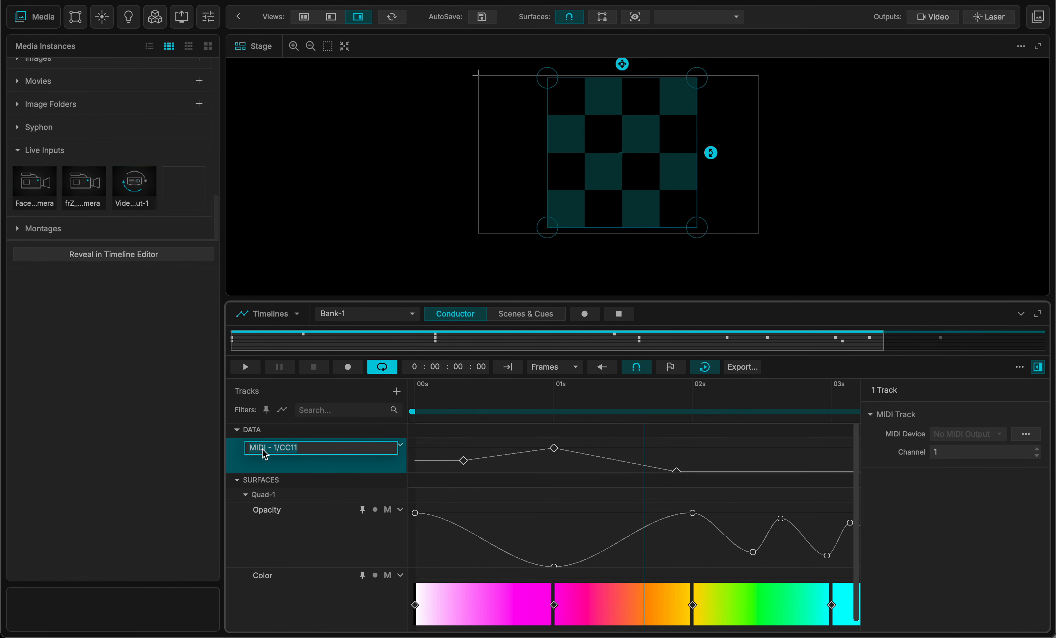
{"action": "left_click", "coordinate": [275, 463]}
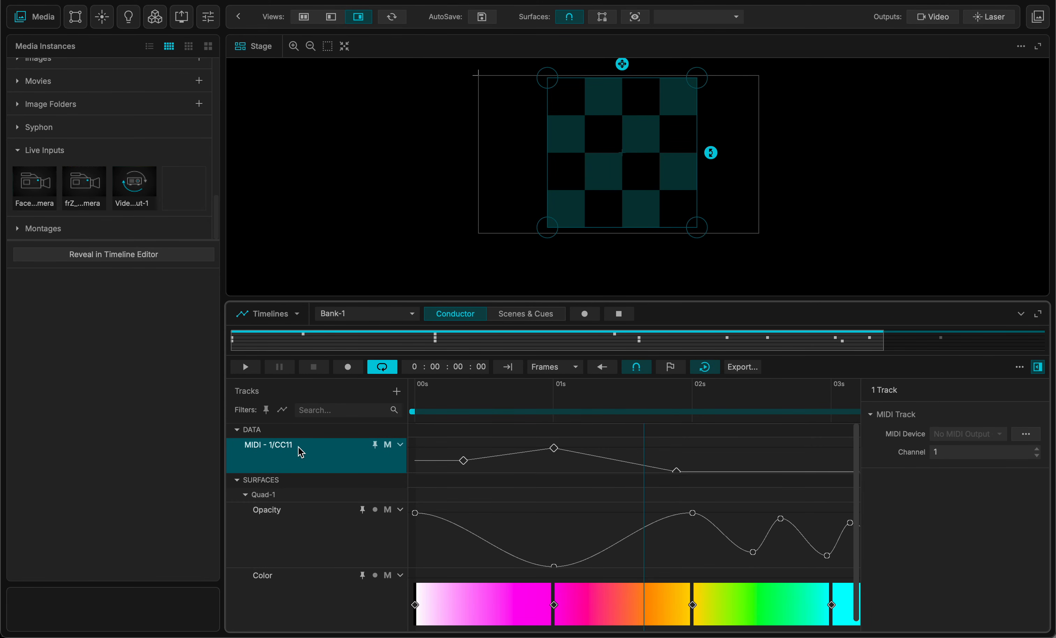
{"action": "key", "text": "Delete"}
Step: Review the OSC track types that can be added, and hide the track inspector
{"action": "left_click", "coordinate": [397, 392]}
{"action": "mouse_move", "coordinate": [420, 442]}
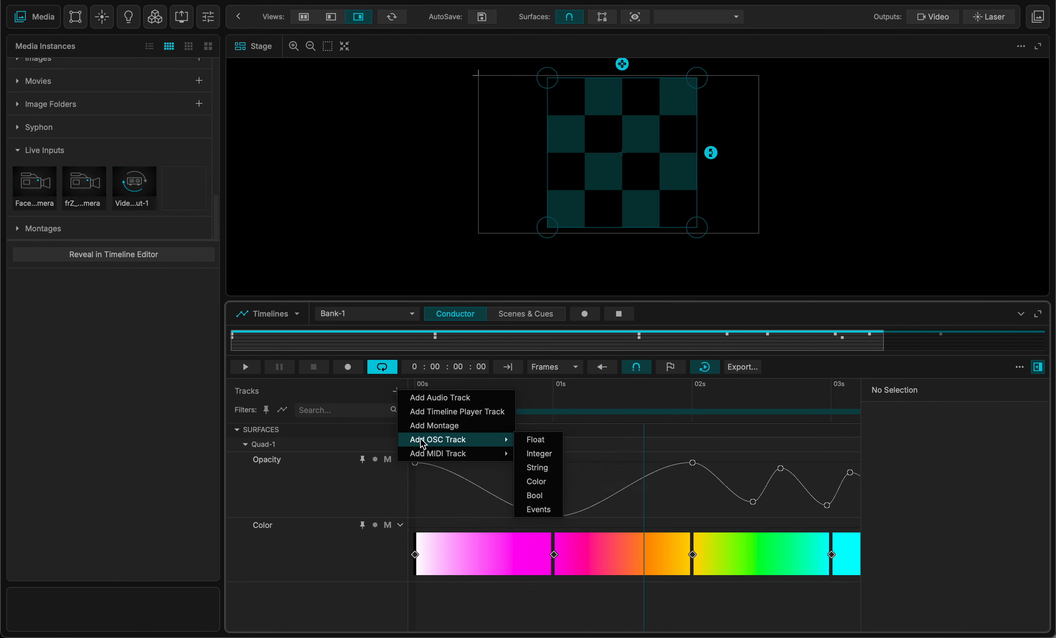
{"action": "left_click", "coordinate": [310, 594]}
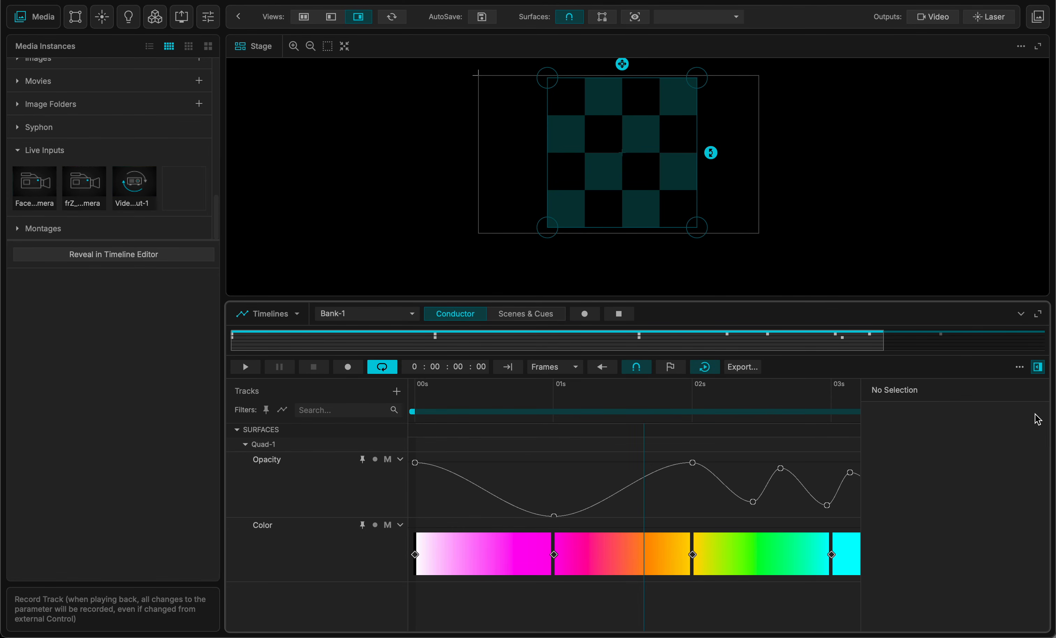
{"action": "left_click", "coordinate": [1038, 367]}
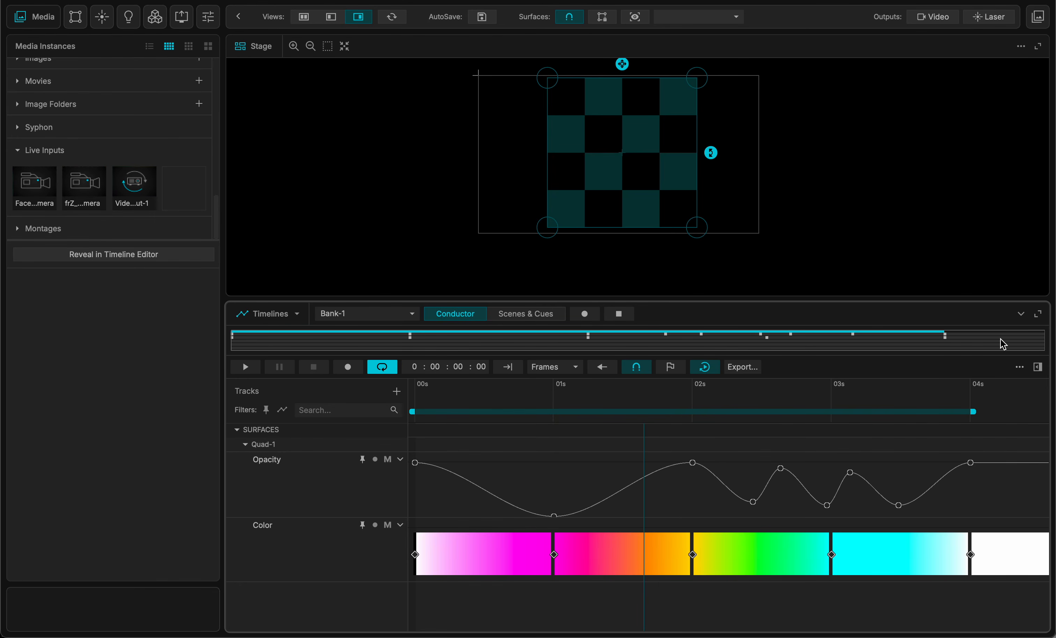
Step: Examine different portions of the timeline at several zoom levels, using the overview strip to move between them
{"action": "scroll", "coordinate": [1002, 337], "scroll_direction": "right", "scroll_amount": 1}
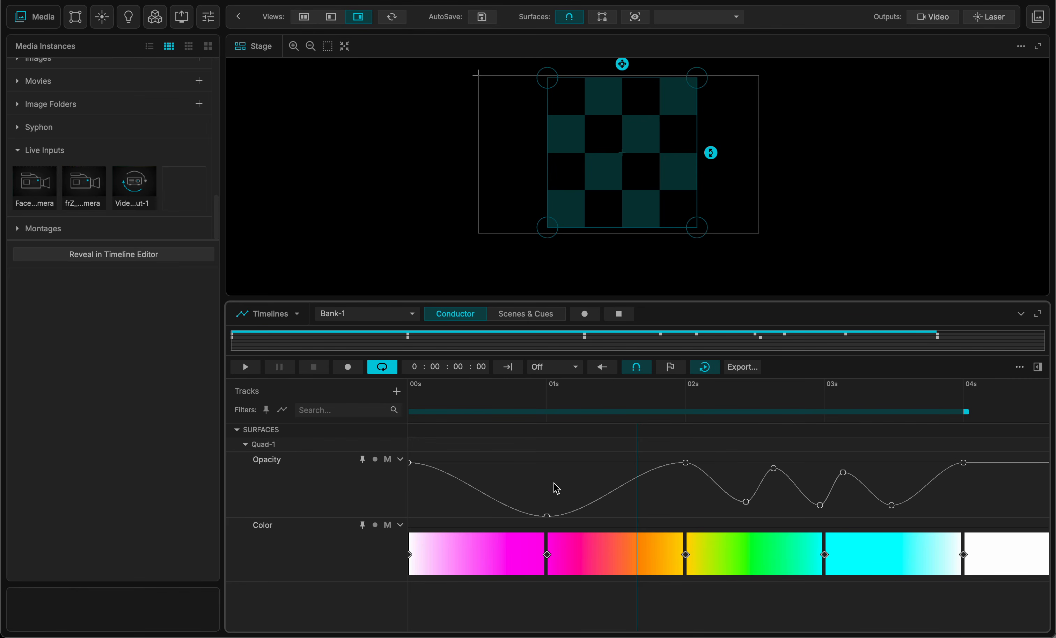
{"action": "scroll", "coordinate": [554, 488], "scroll_direction": "up", "scroll_amount": 5}
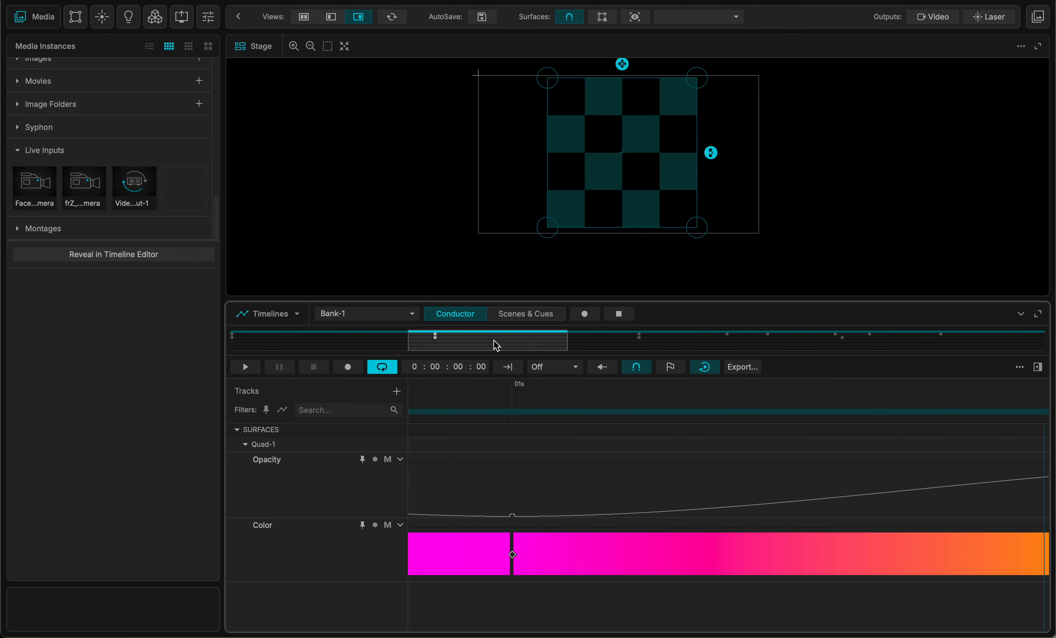
{"action": "left_click_drag", "start_coordinate": [497, 345], "coordinate": [518, 331]}
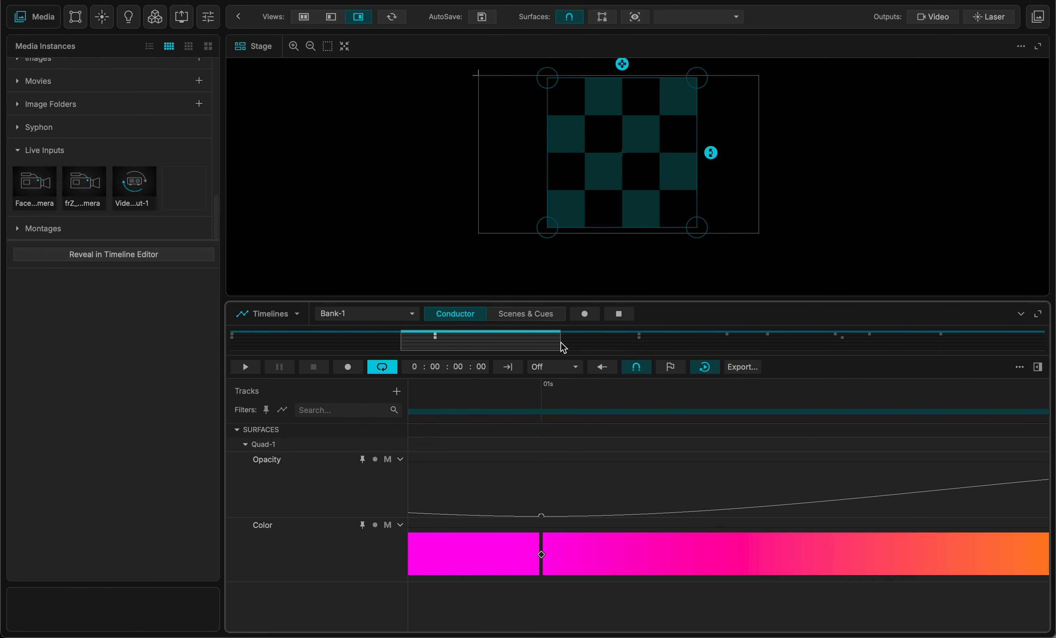
{"action": "left_click_drag", "start_coordinate": [563, 348], "coordinate": [623, 347]}
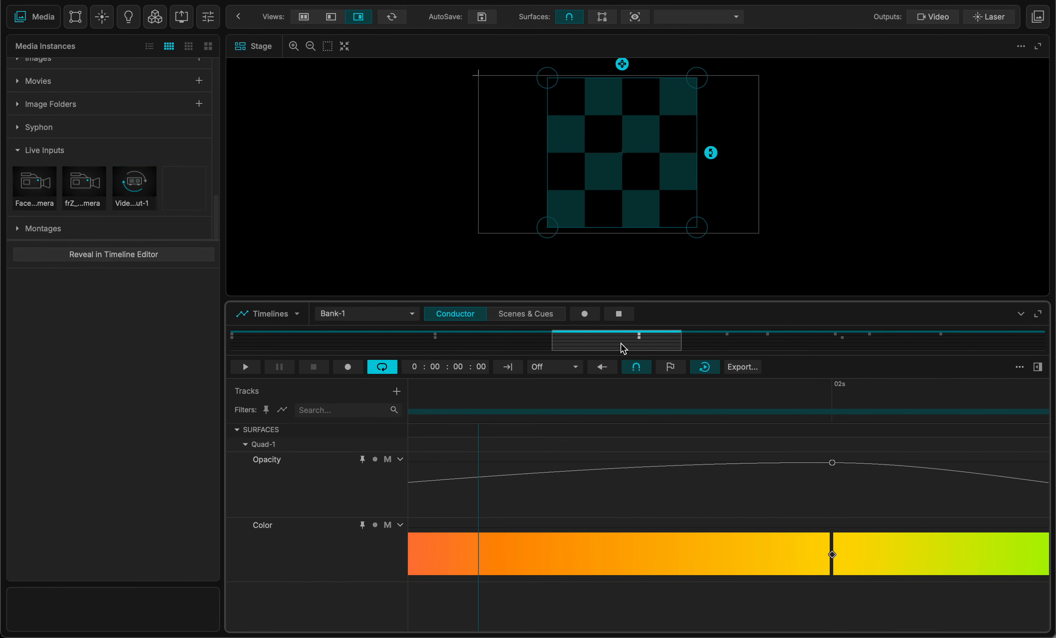
{"action": "scroll", "coordinate": [621, 343], "scroll_direction": "down", "scroll_amount": 10}
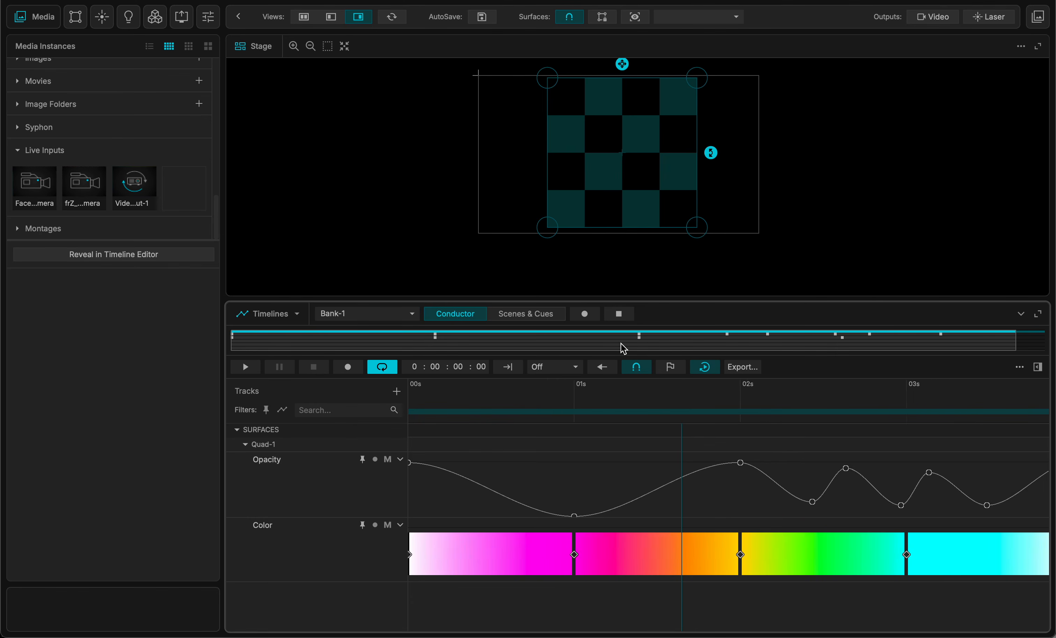
{"action": "scroll", "coordinate": [621, 343], "scroll_direction": "down", "scroll_amount": 1}
{"action": "scroll", "coordinate": [621, 344], "scroll_direction": "up", "scroll_amount": 5}
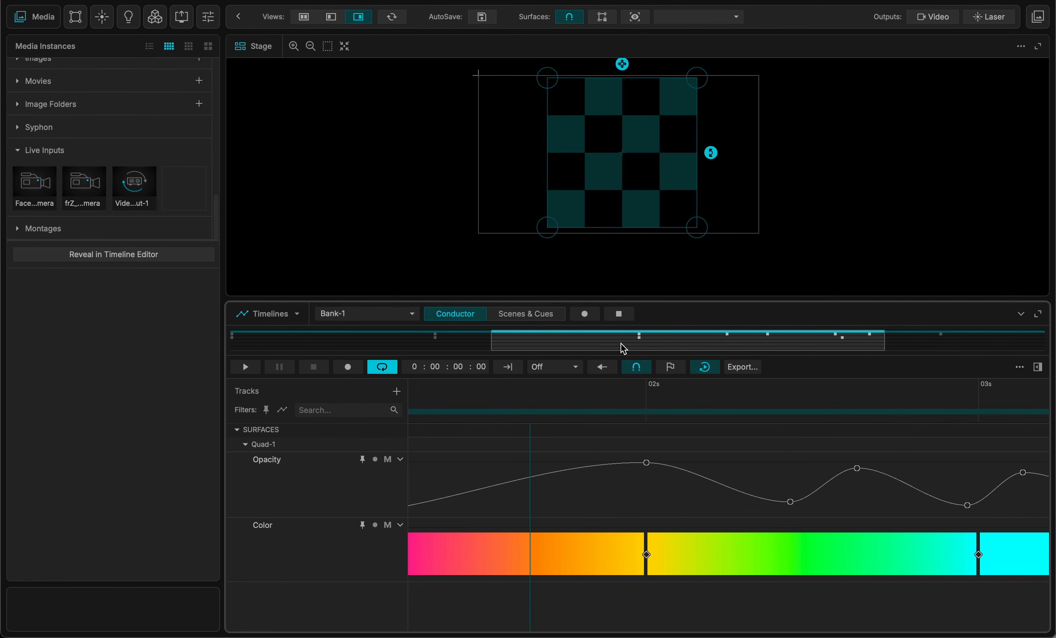
{"action": "left_click_drag", "start_coordinate": [621, 343], "coordinate": [279, 340]}
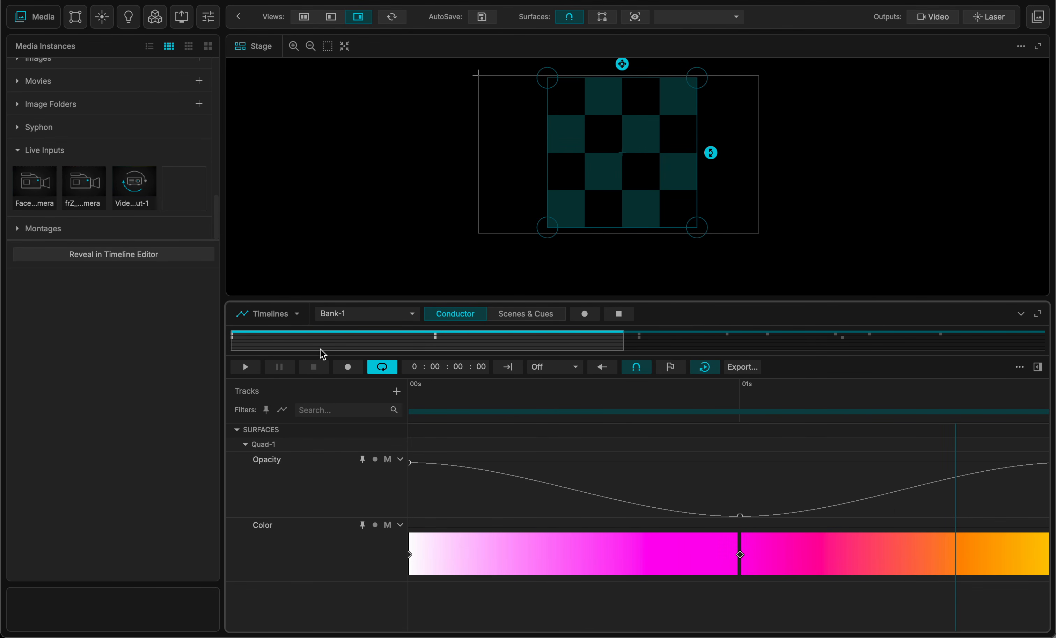
{"action": "scroll", "coordinate": [321, 344], "scroll_direction": "down", "scroll_amount": 3}
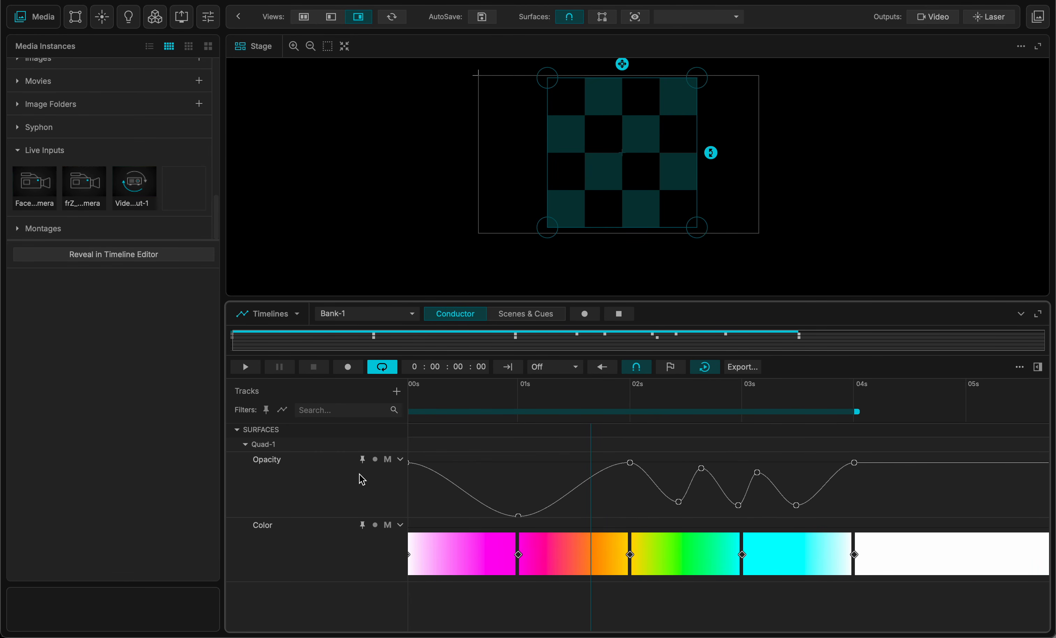
Step: Move the playhead to frame 24 and set the timeline grid to Frames
{"action": "left_click", "coordinate": [452, 396]}
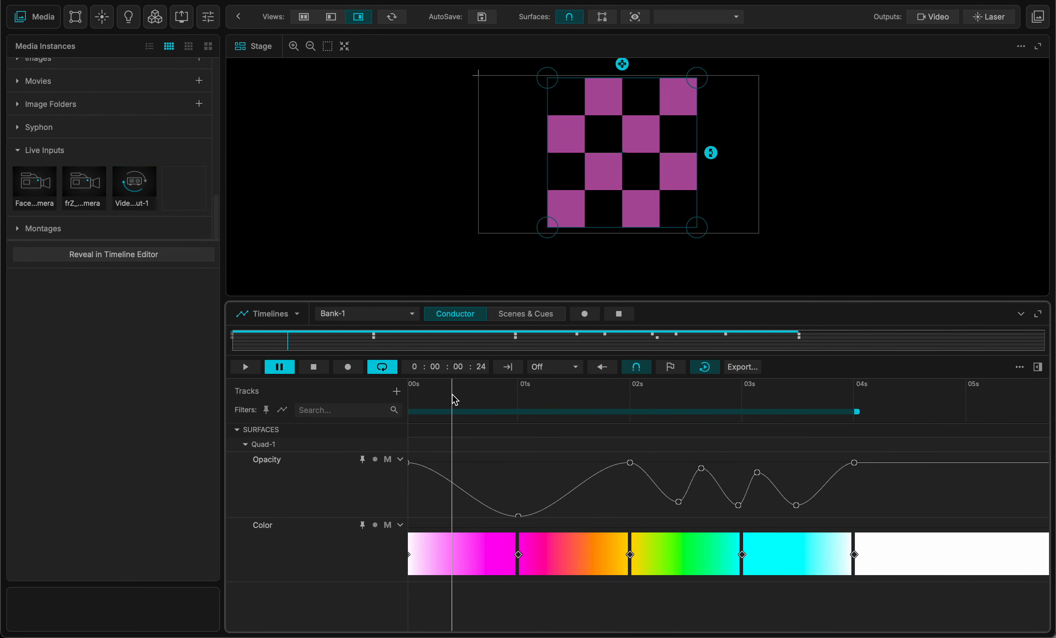
{"action": "left_click", "coordinate": [574, 367]}
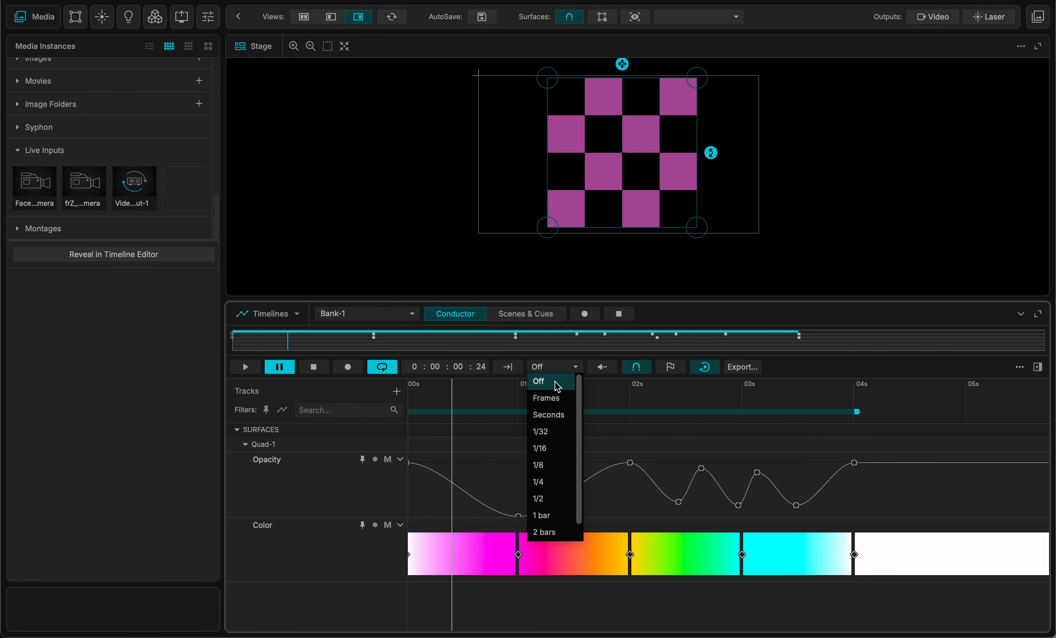
{"action": "left_click", "coordinate": [552, 399]}
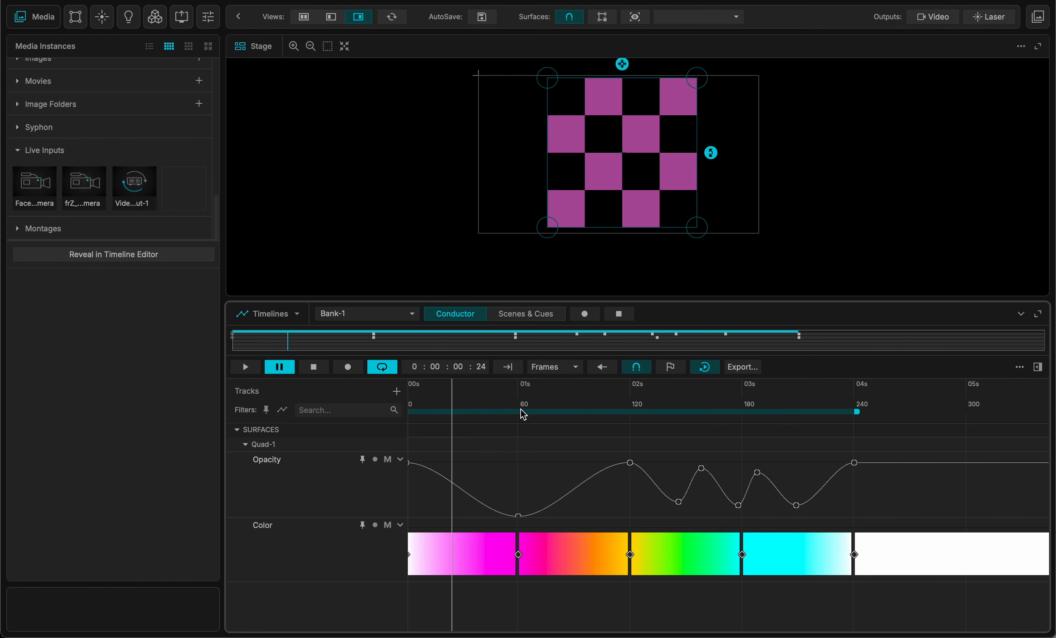
{"action": "scroll", "coordinate": [524, 414], "scroll_direction": "left", "scroll_amount": 1}
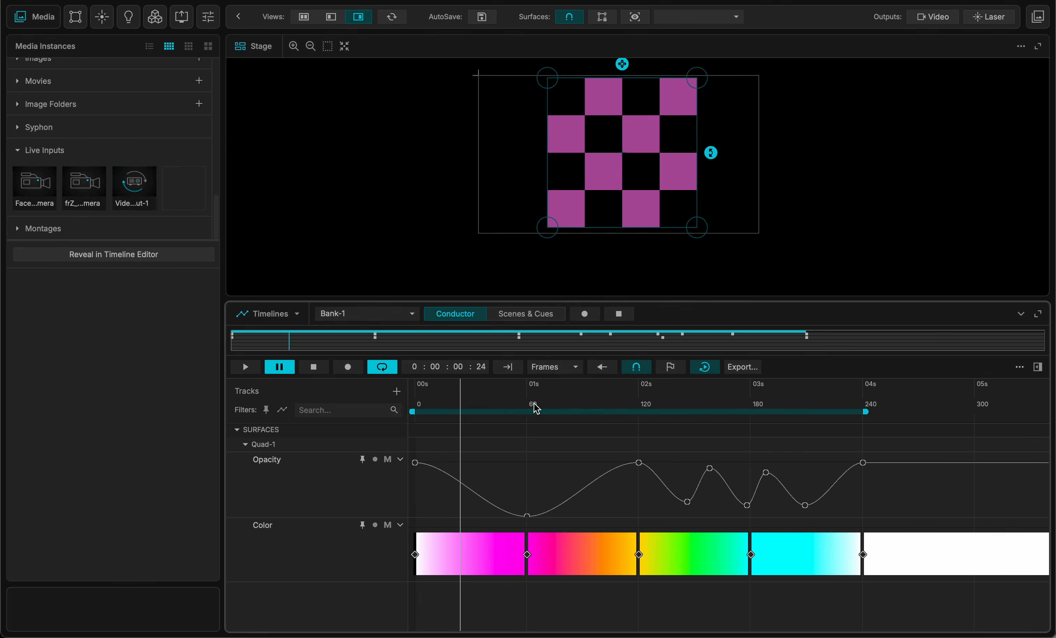
Step: Move the playhead to the one-second mark and set the timeline grid to 1/16
{"action": "left_click", "coordinate": [526, 401]}
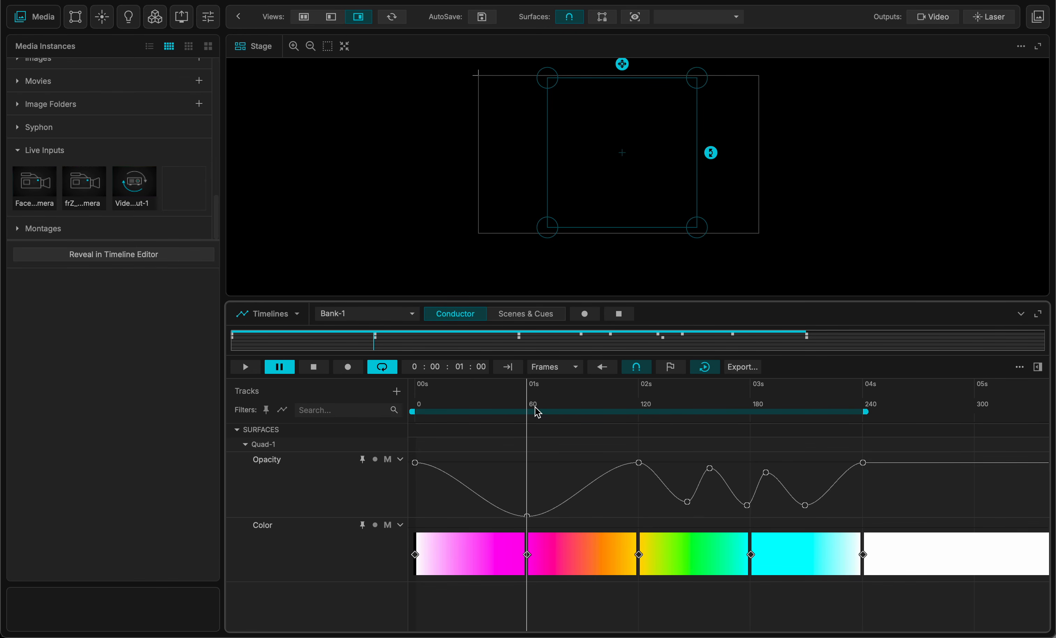
{"action": "left_click", "coordinate": [553, 367]}
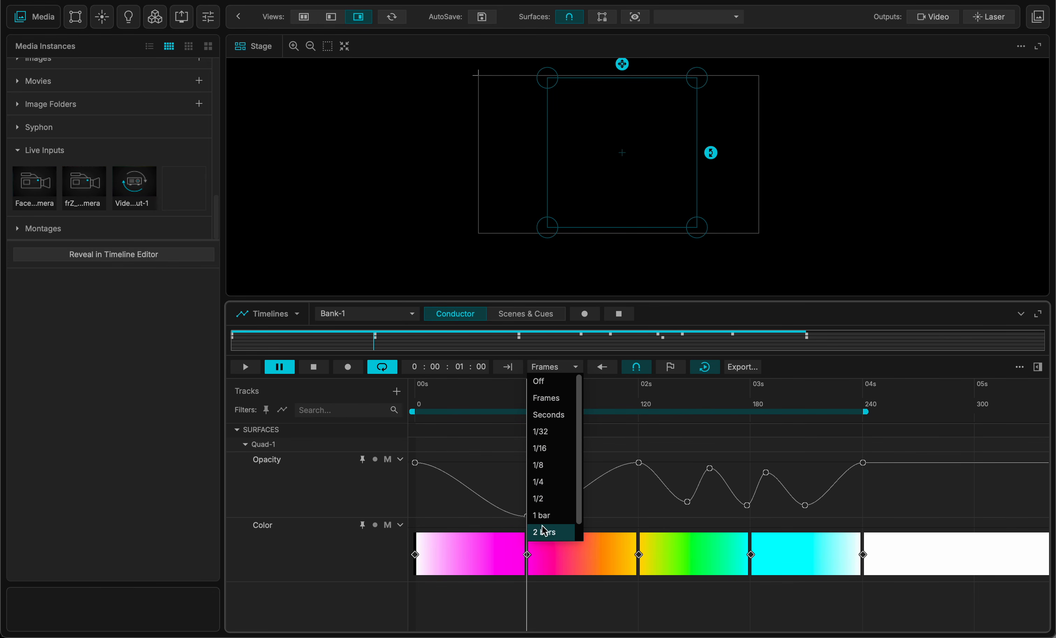
{"action": "left_click", "coordinate": [544, 448]}
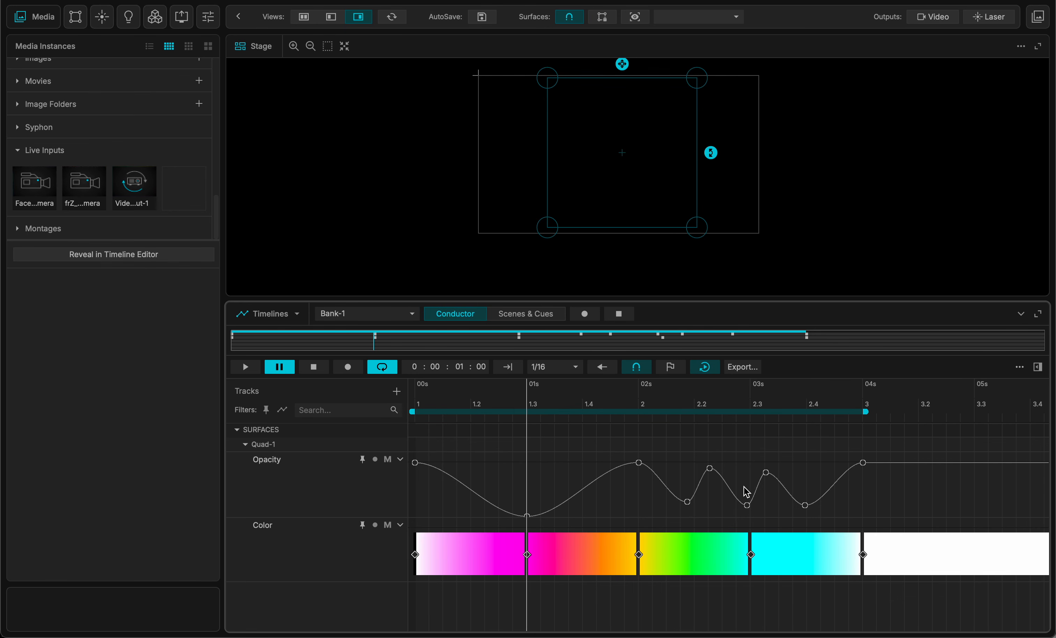
Step: Try a tempo of 240 BPM in the timeline settings
{"action": "left_click", "coordinate": [1020, 367]}
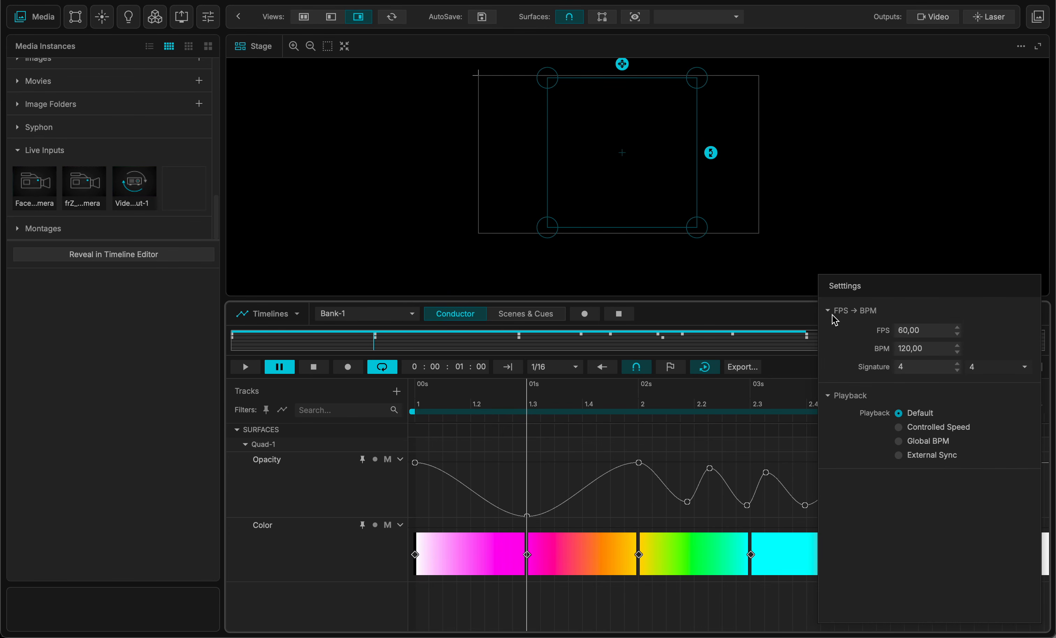
{"action": "left_click", "coordinate": [926, 348]}
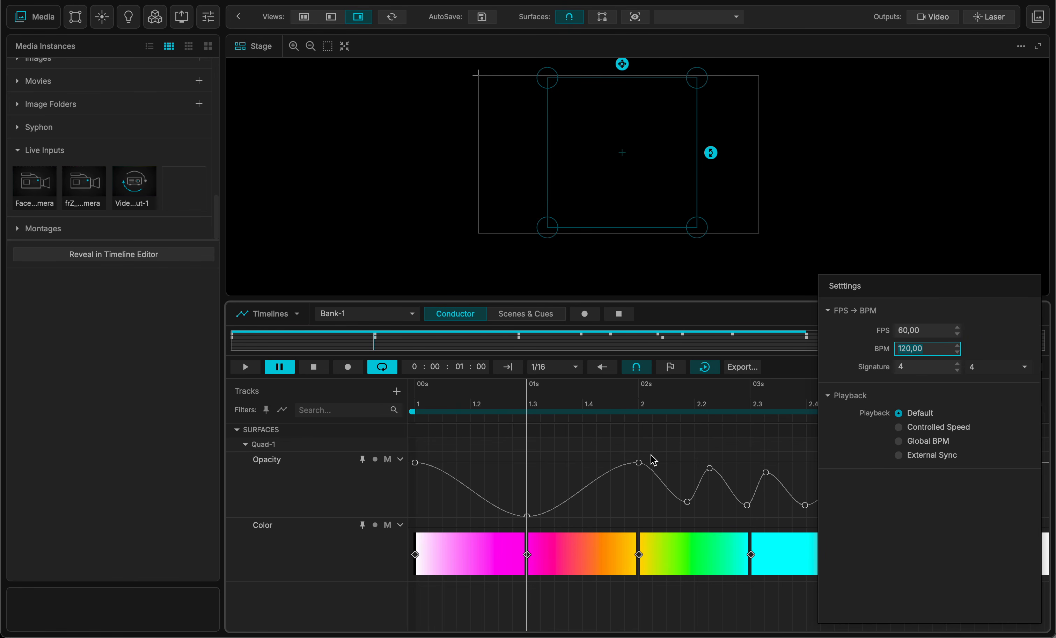
{"action": "type", "text": "240"}
Step: Set the timeline tempo back to 120 BPM and close the settings
{"action": "key", "text": "BackSpace"}
{"action": "key", "text": "BackSpace"}
{"action": "key", "text": "BackSpace"}
{"action": "type", "text": "122"}
{"action": "key", "text": "BackSpace"}
{"action": "type", "text": "0"}
{"action": "left_click", "coordinate": [707, 449]}
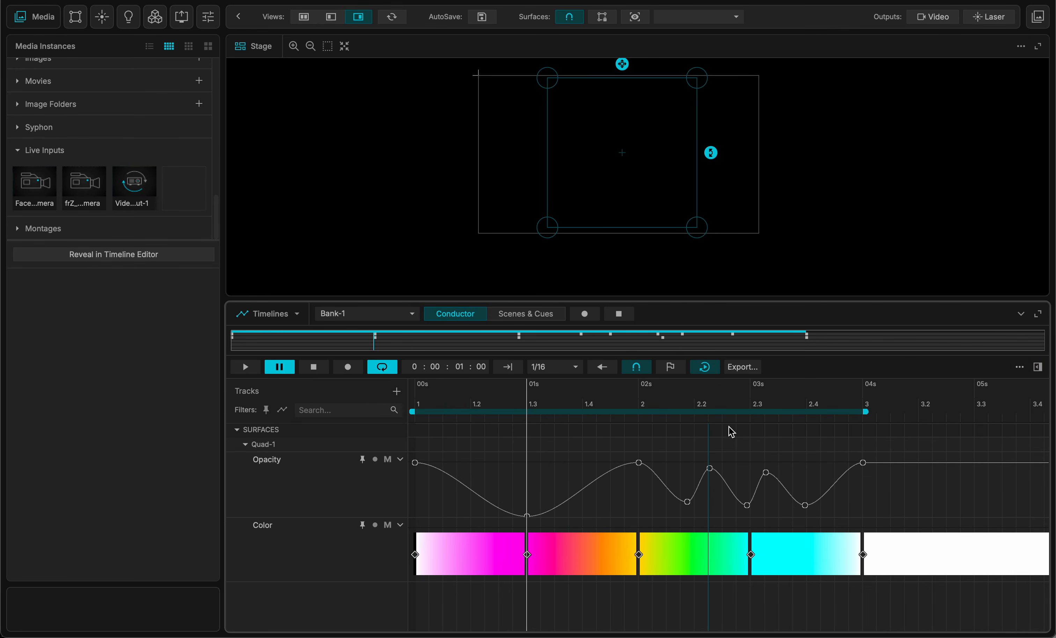